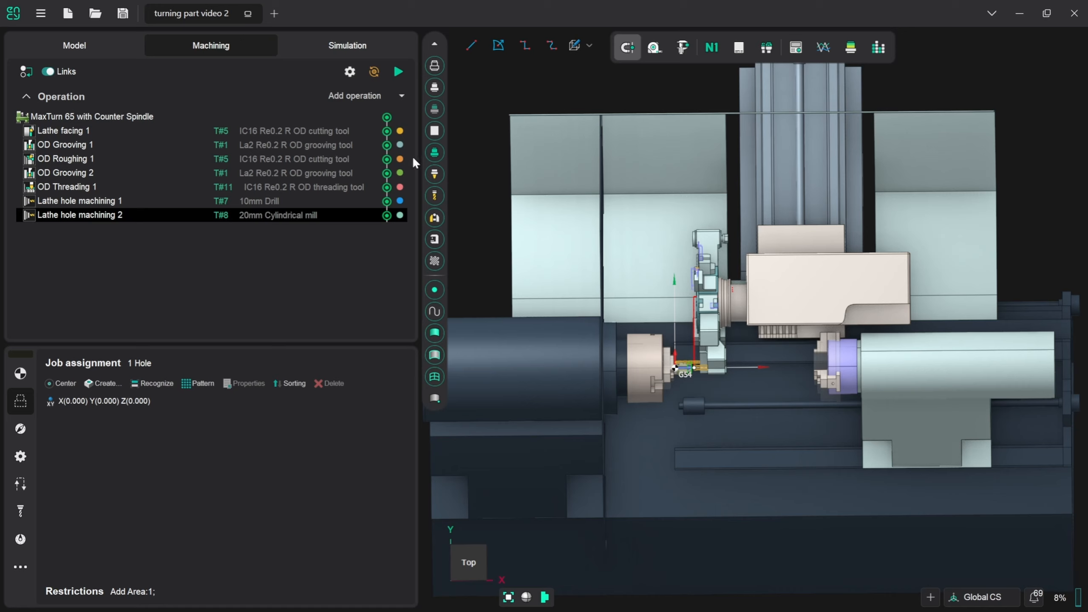
Add a Turn take over operation after the second lathe hole machining operation
{"action": "left_click", "coordinate": [401, 95]}
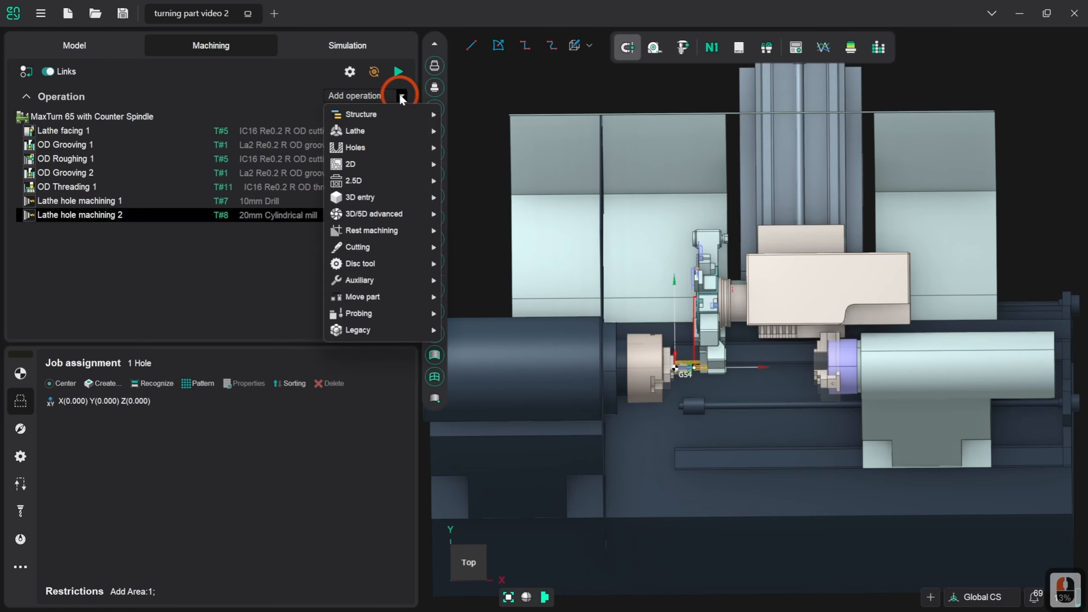
{"action": "mouse_move", "coordinate": [372, 297]}
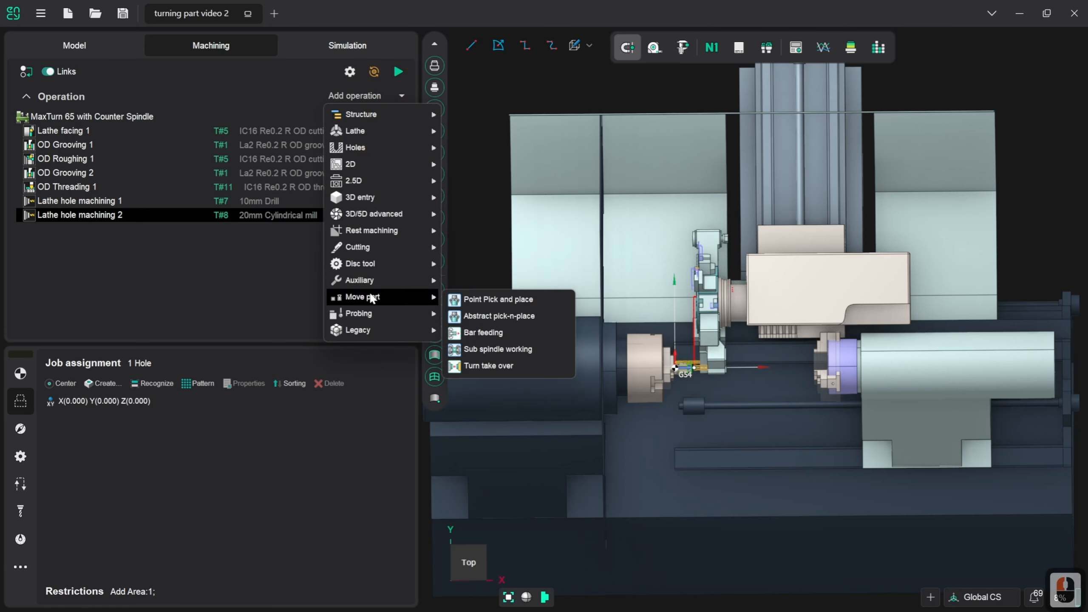
{"action": "left_click", "coordinate": [497, 365]}
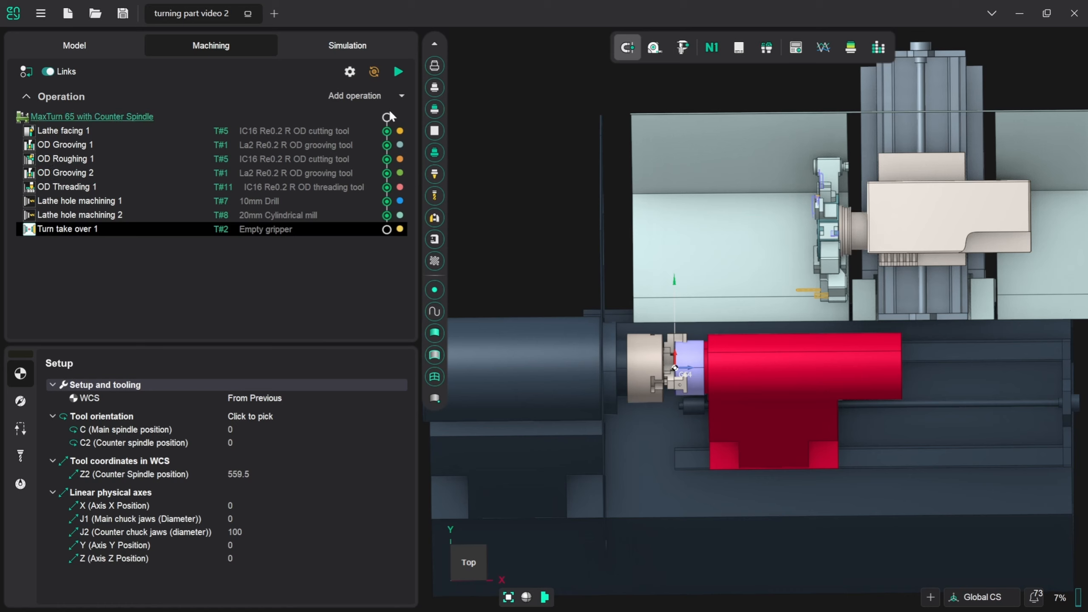
Add a setup stage to group the existing main spindle operations and the turn take over
{"action": "left_click", "coordinate": [401, 97]}
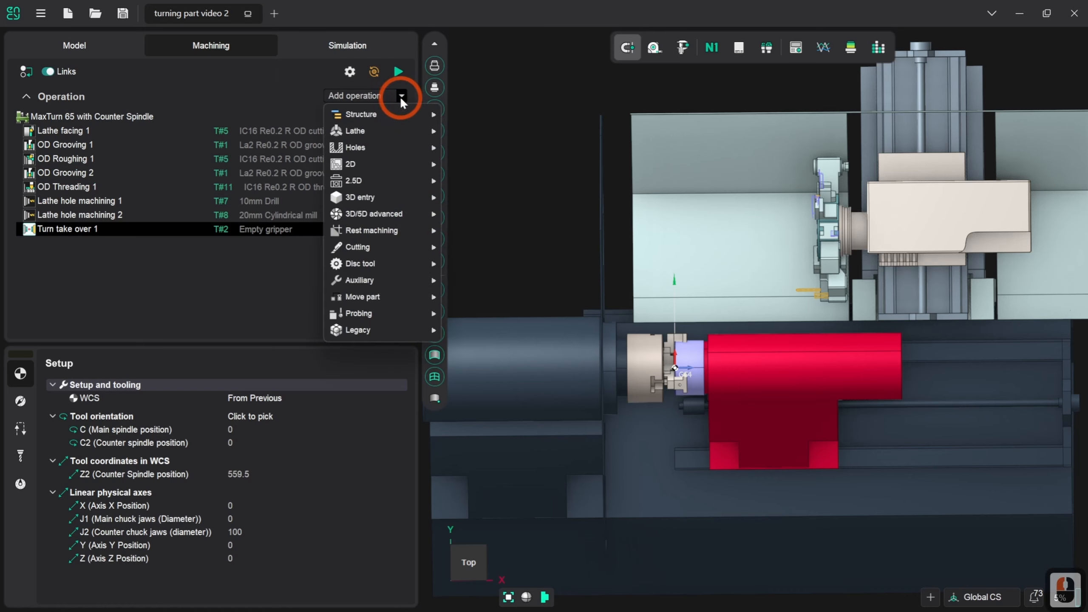
{"action": "mouse_move", "coordinate": [377, 116]}
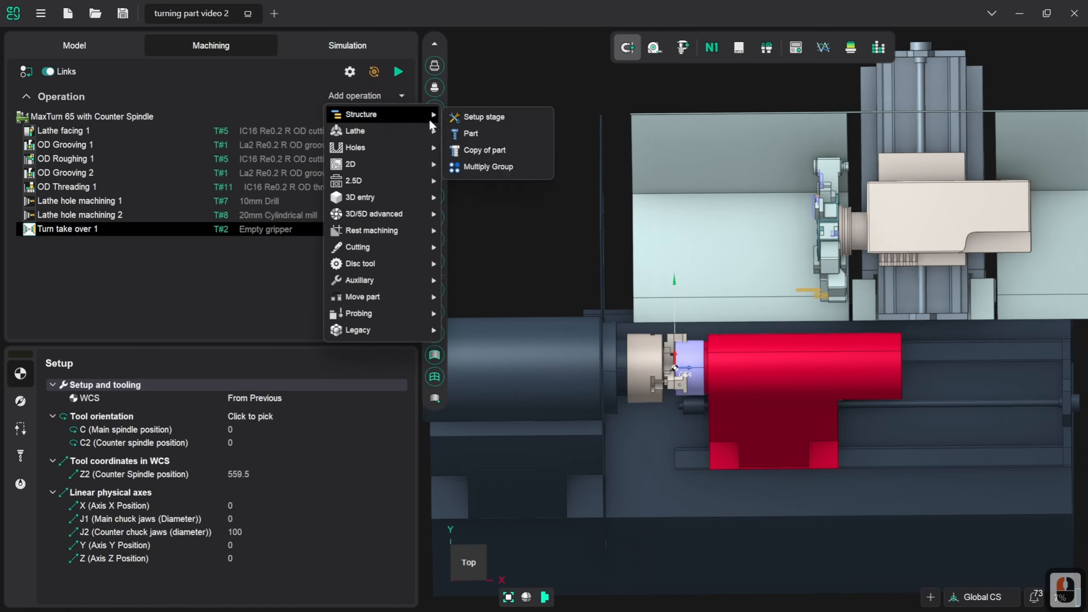
{"action": "left_click", "coordinate": [471, 120]}
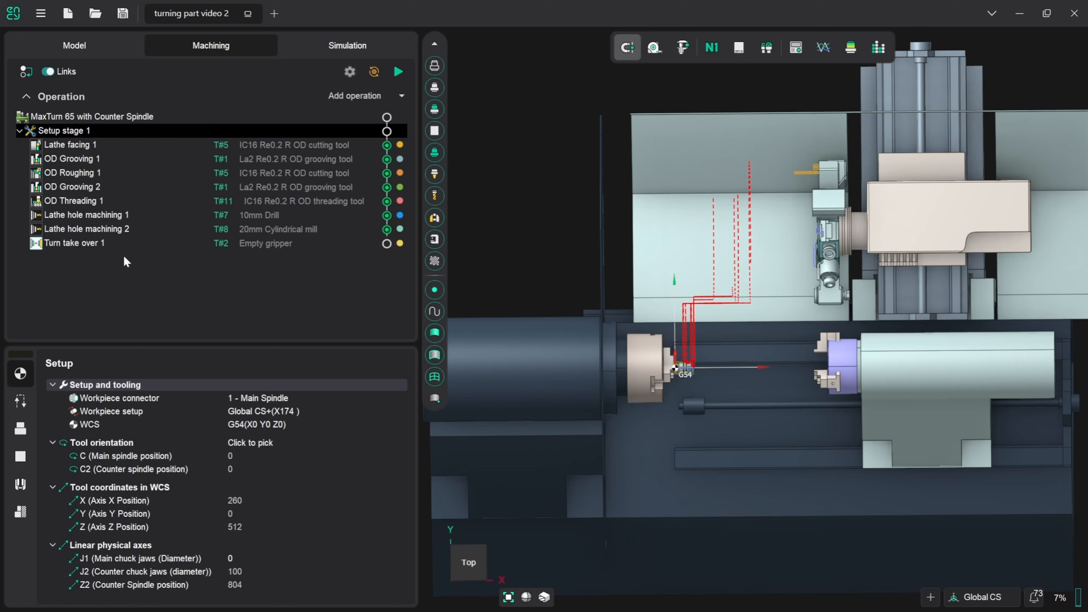
Add a second setup stage below the first one in the operation tree
{"action": "left_click", "coordinate": [401, 96]}
{"action": "mouse_move", "coordinate": [393, 129]}
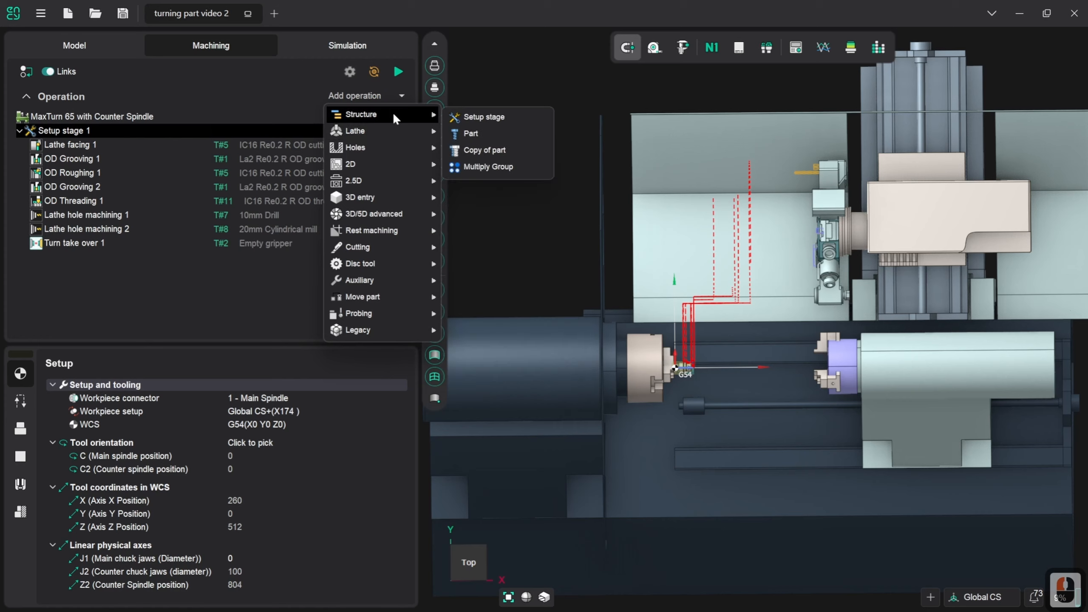
{"action": "left_click", "coordinate": [476, 114]}
{"action": "left_click", "coordinate": [183, 186]}
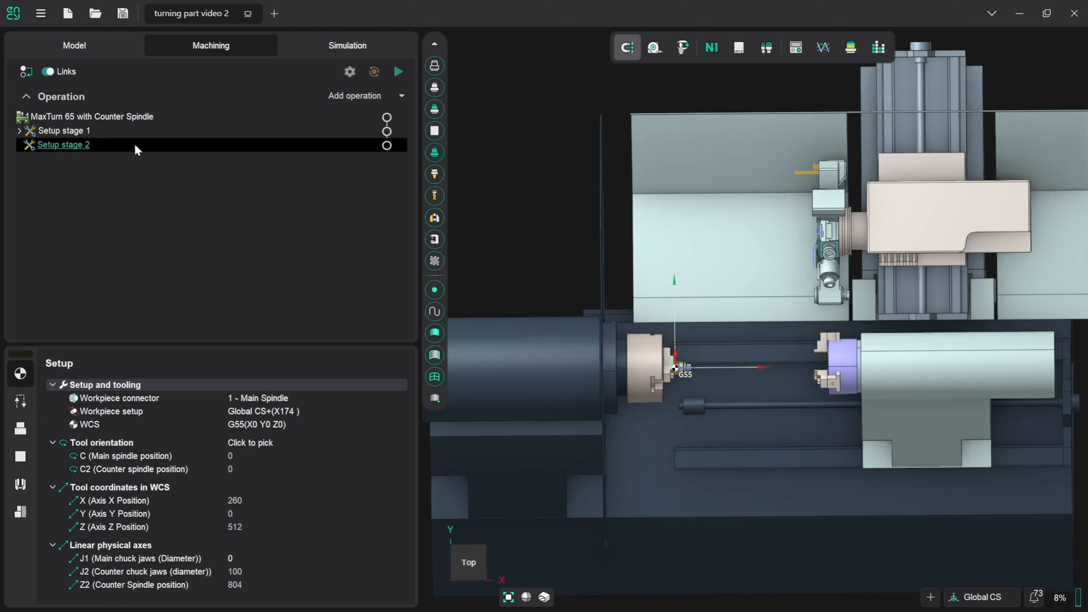
Set the workpiece connector of Setup stage 2 to 2 - Counter Spindle
{"action": "left_click_drag", "start_coordinate": [134, 145], "coordinate": [221, 365]}
{"action": "left_click", "coordinate": [271, 397]}
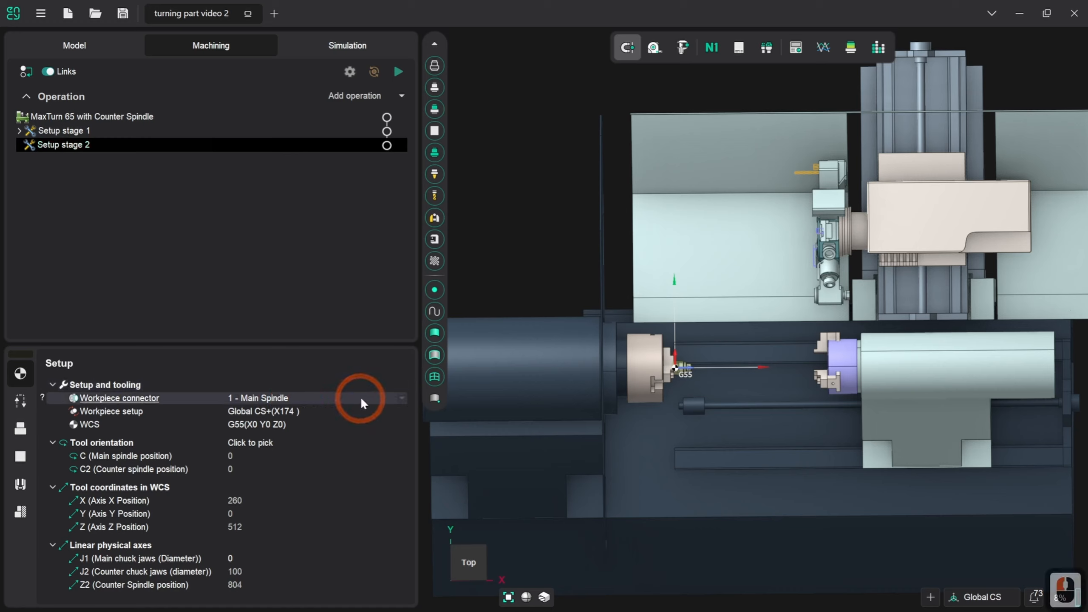
{"action": "left_click", "coordinate": [401, 399]}
{"action": "left_click", "coordinate": [360, 416]}
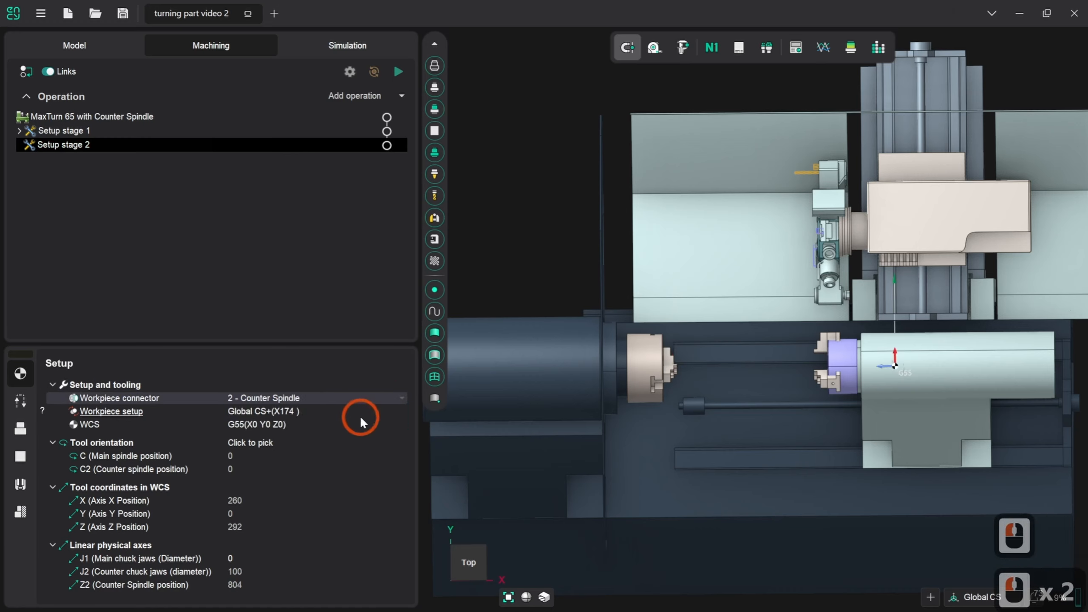
Move the workpiece of Setup stage 2 into the counter spindle jaws with a Z offset of -156
{"action": "left_click", "coordinate": [383, 412]}
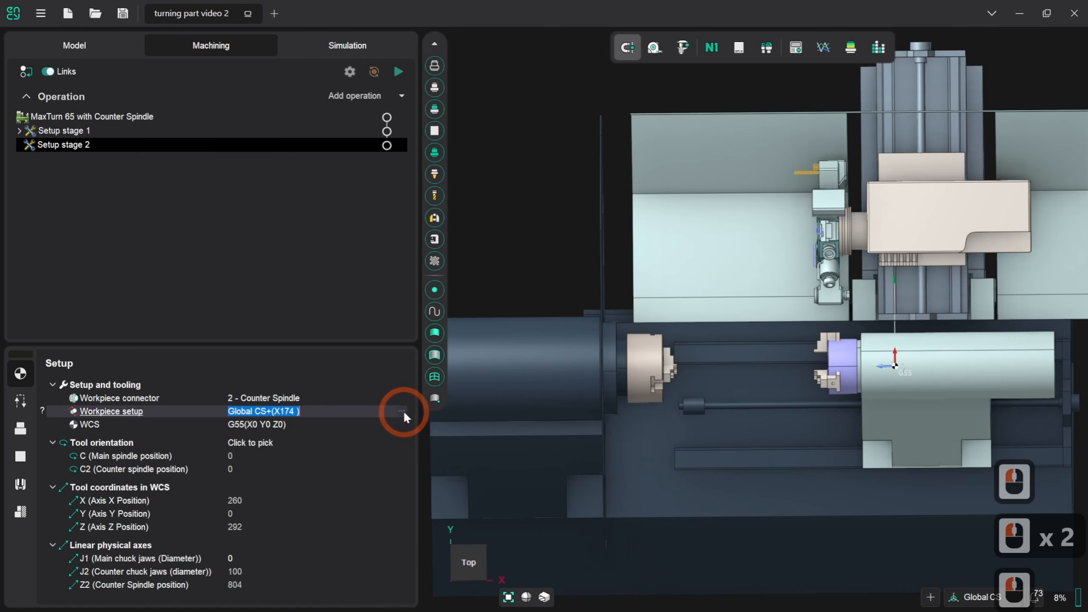
{"action": "left_click", "coordinate": [401, 411]}
{"action": "scroll", "coordinate": [898, 353], "scroll_direction": "up", "scroll_amount": 3}
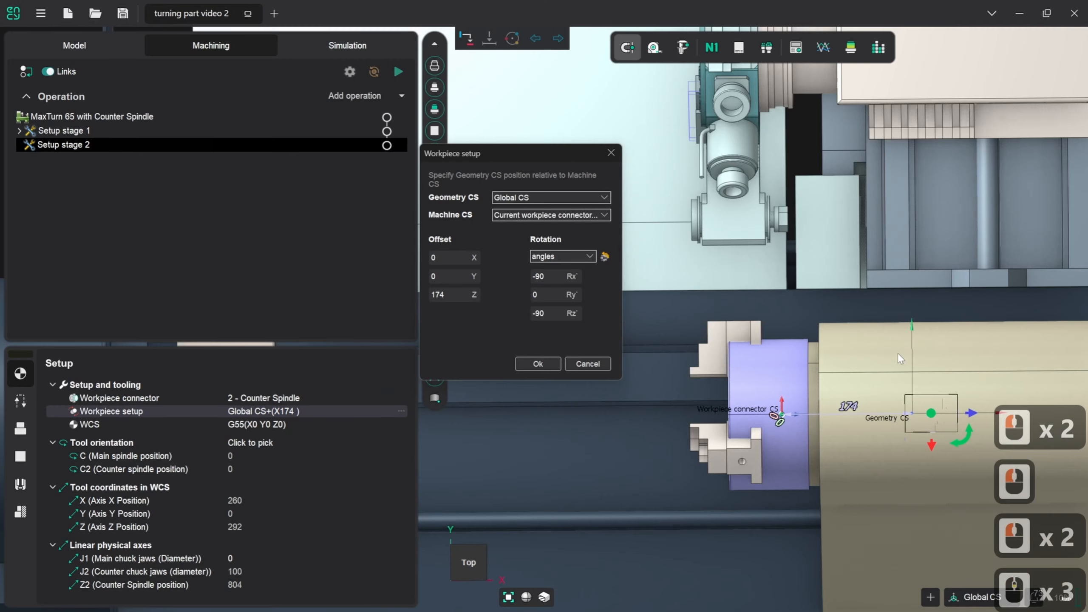
{"action": "left_click_drag", "start_coordinate": [971, 413], "coordinate": [721, 422]}
{"action": "scroll", "coordinate": [704, 411], "scroll_direction": "up", "scroll_amount": 6}
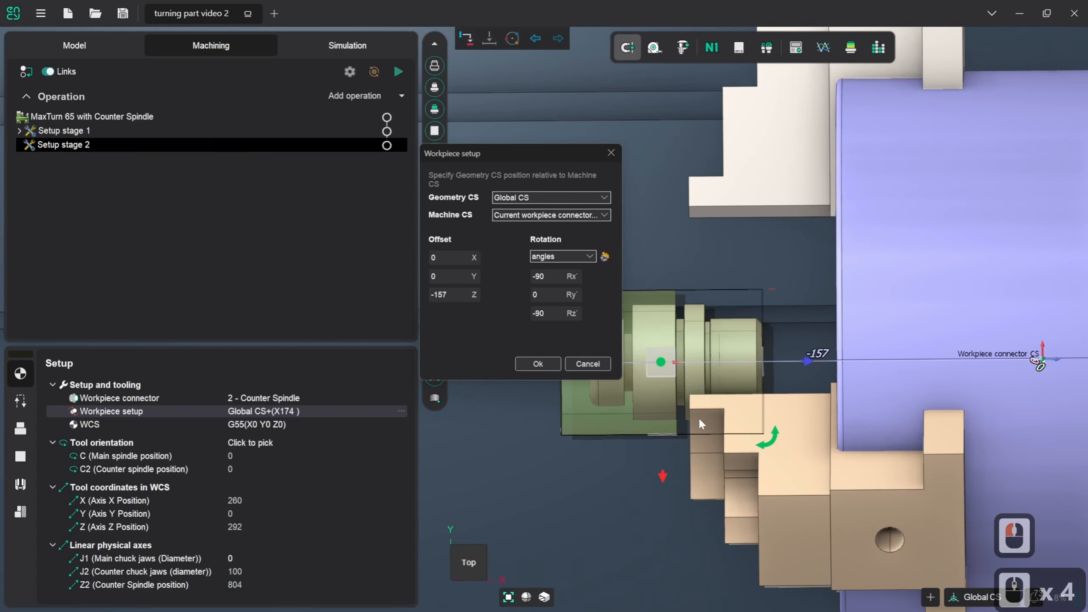
{"action": "left_click_drag", "start_coordinate": [900, 332], "coordinate": [905, 333]}
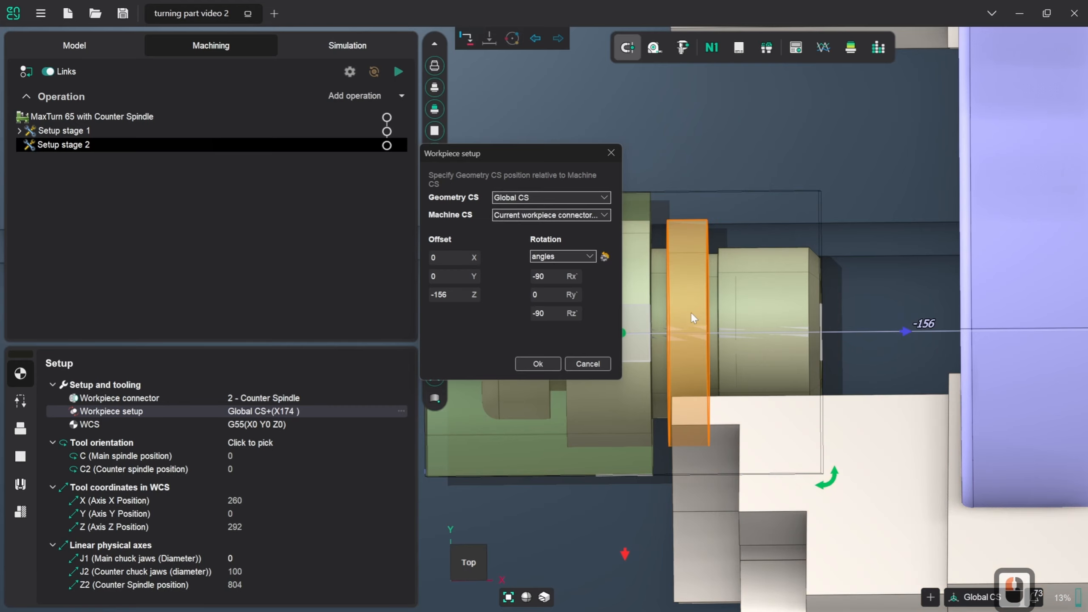
{"action": "scroll", "coordinate": [740, 495], "scroll_direction": "down", "scroll_amount": 5}
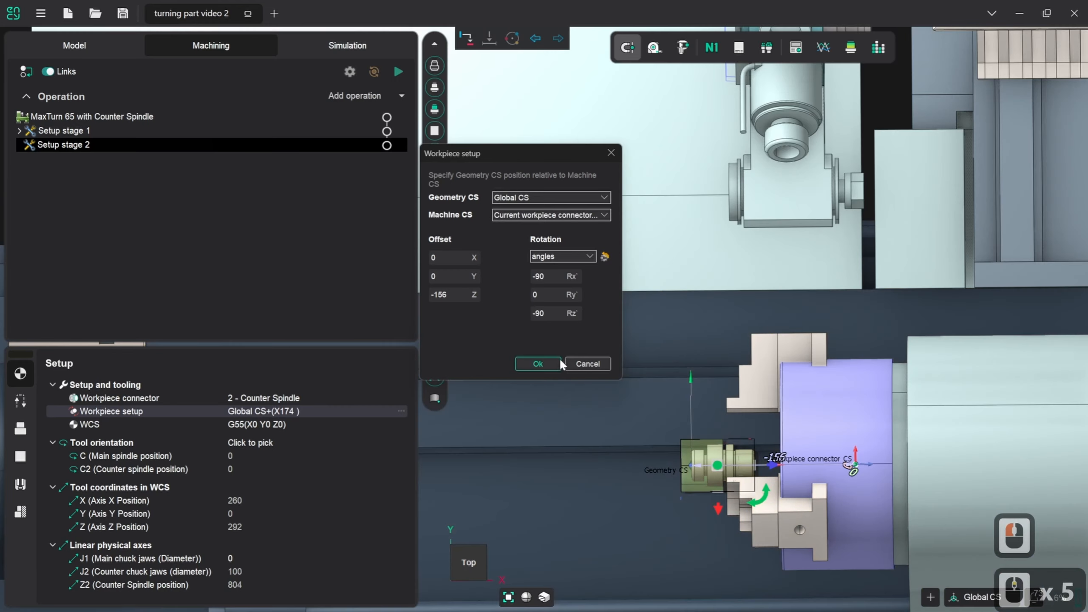
{"action": "left_click", "coordinate": [555, 363]}
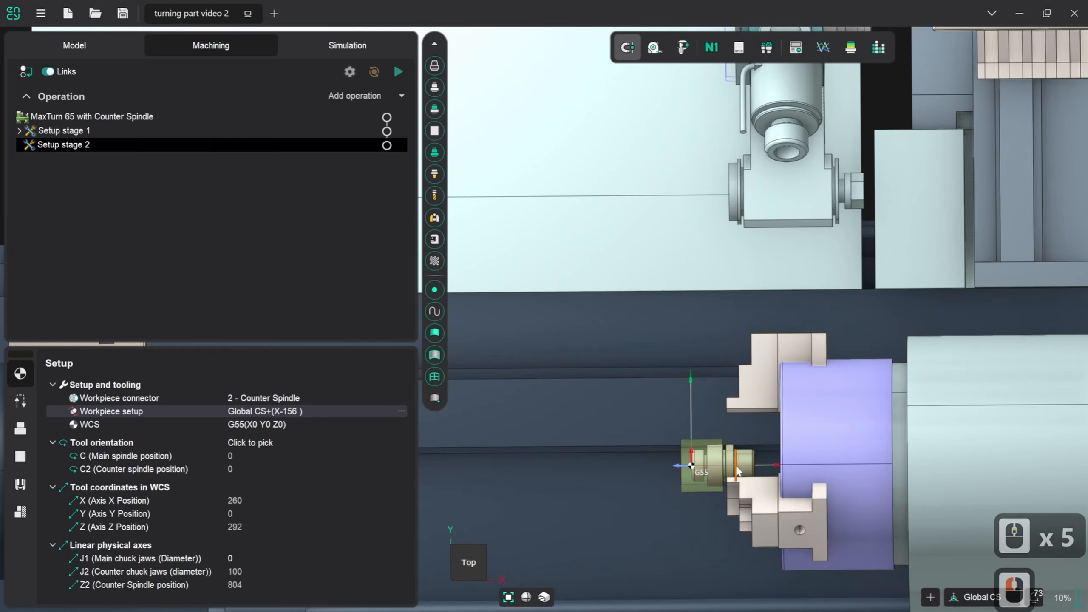
Set the J2 counter chuck jaws diameter of Setup stage 2 to 40
{"action": "scroll", "coordinate": [730, 456], "scroll_direction": "up", "scroll_amount": 2}
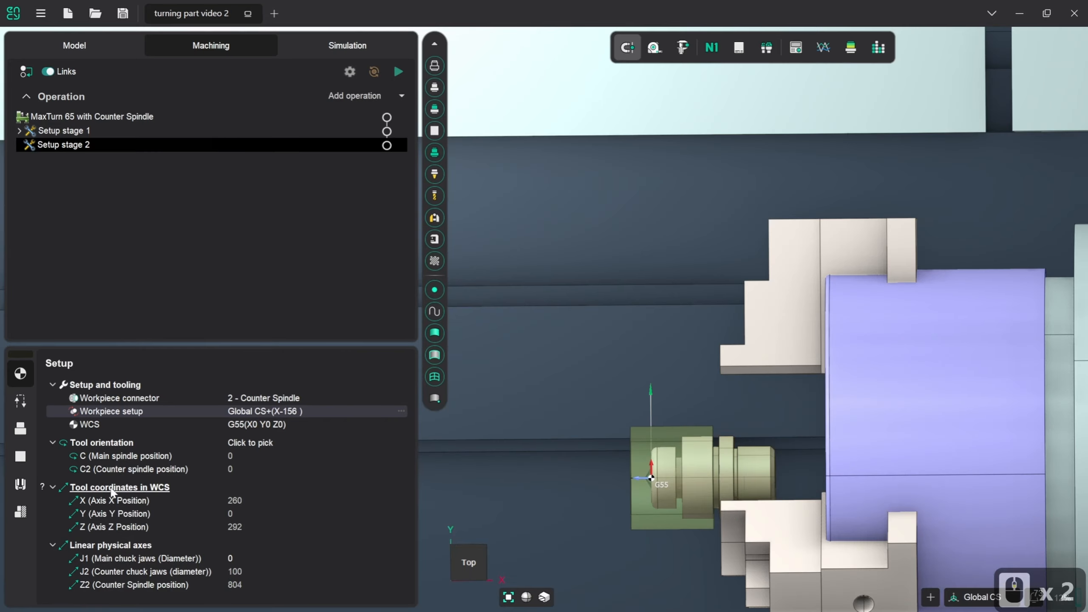
{"action": "double_click", "coordinate": [254, 572]}
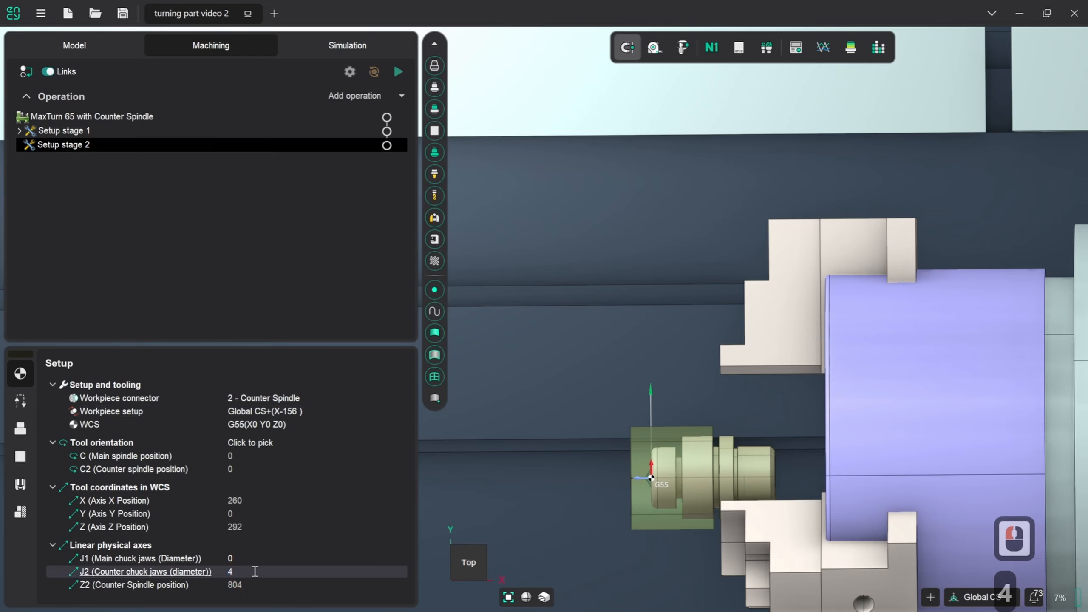
{"action": "type", "text": "40"}
{"action": "key", "text": "Return"}
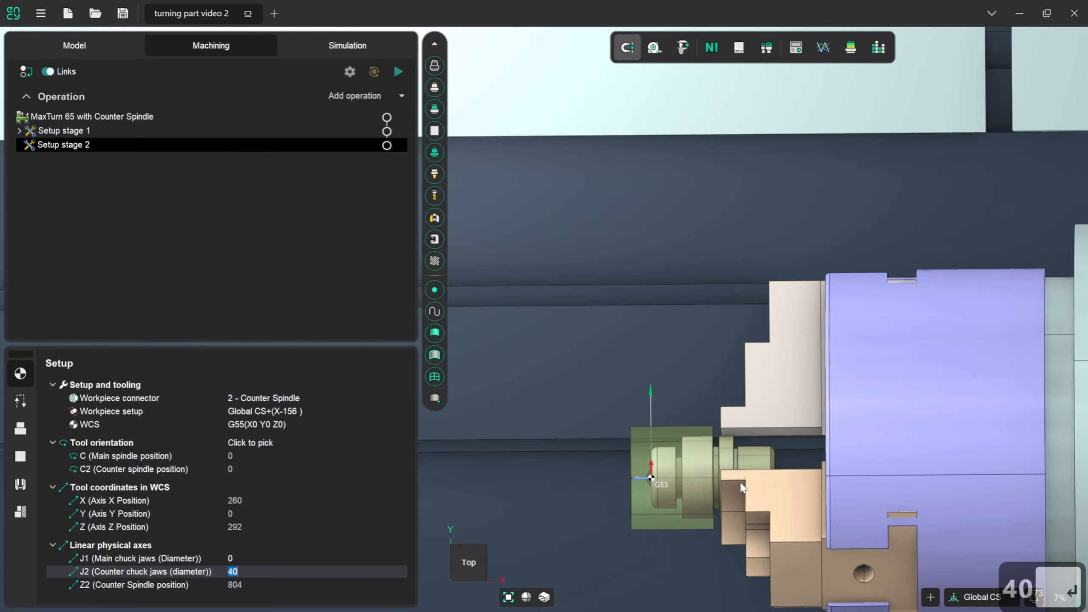
{"action": "scroll", "coordinate": [742, 488], "scroll_direction": "down", "scroll_amount": 4}
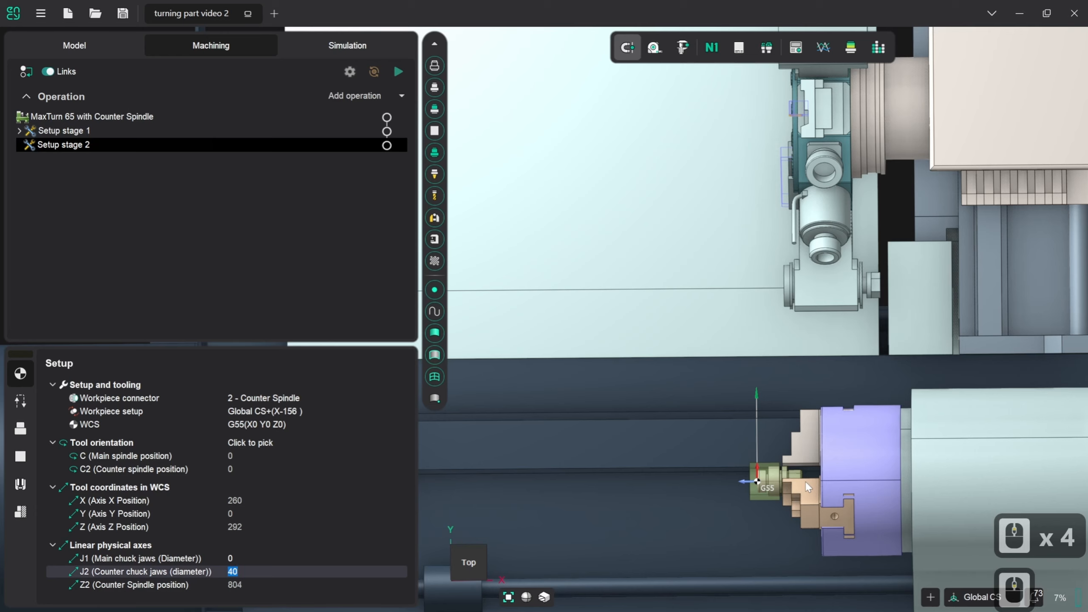
{"action": "scroll", "coordinate": [803, 478], "scroll_direction": "up", "scroll_amount": 2}
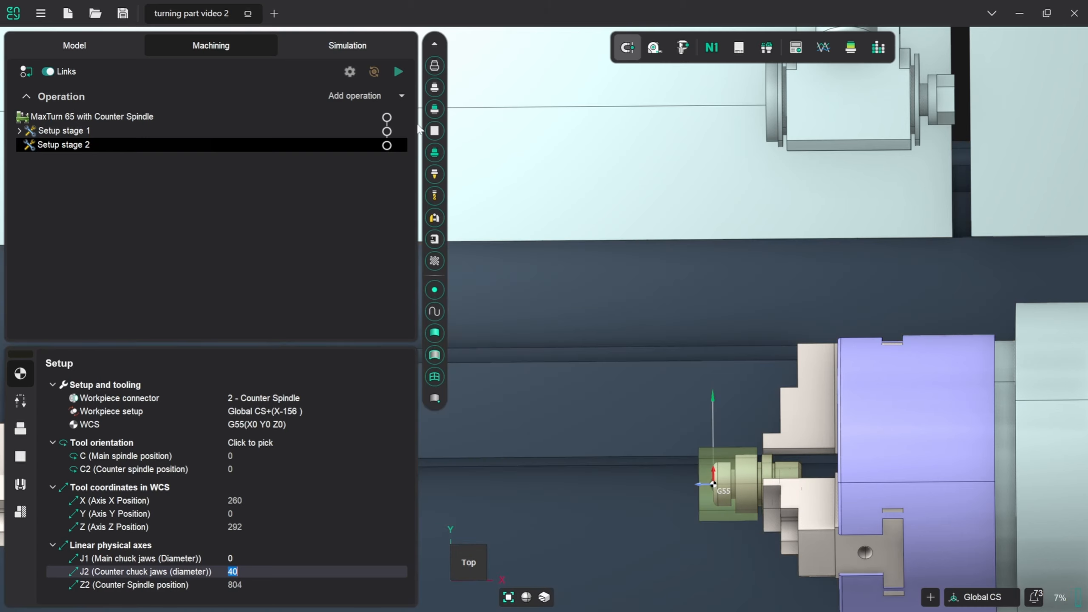
Add a Lathe facing operation to Setup stage 2
{"action": "left_click", "coordinate": [403, 95]}
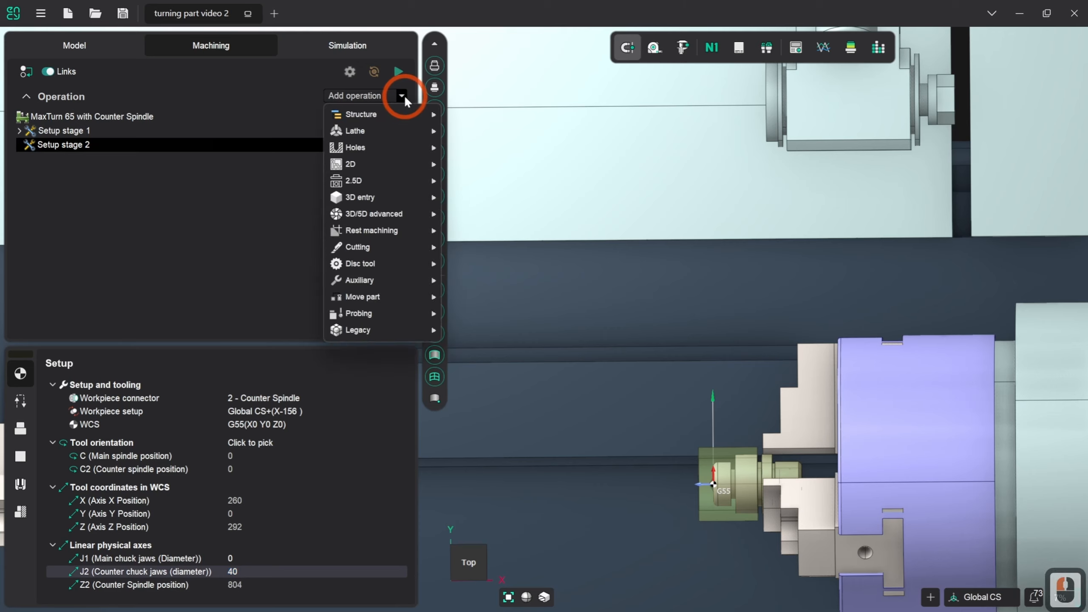
{"action": "mouse_move", "coordinate": [369, 130]}
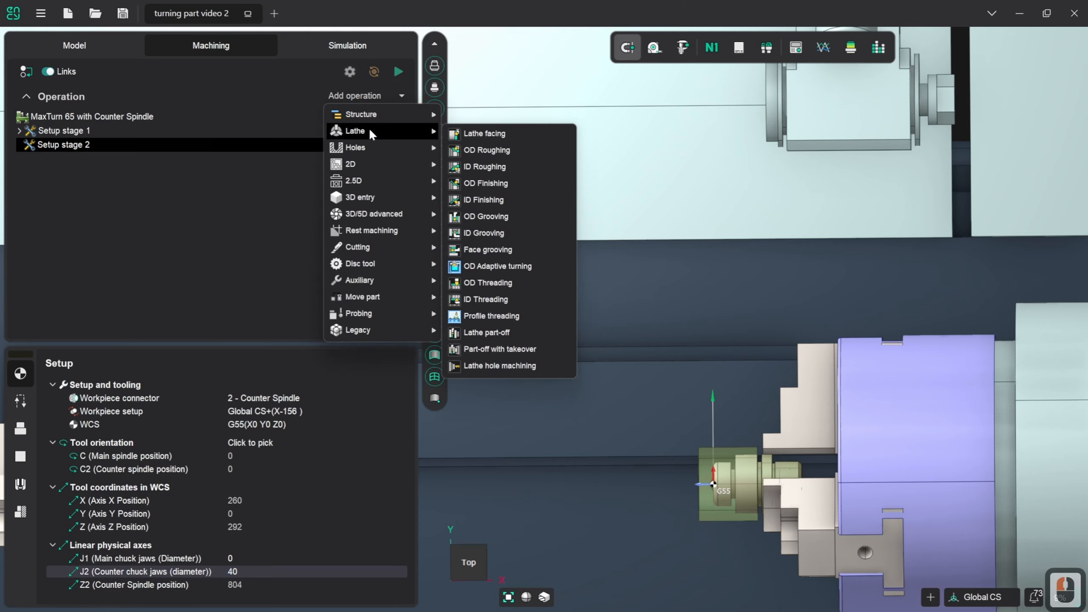
{"action": "left_click", "coordinate": [474, 135]}
{"action": "left_click", "coordinate": [620, 190]}
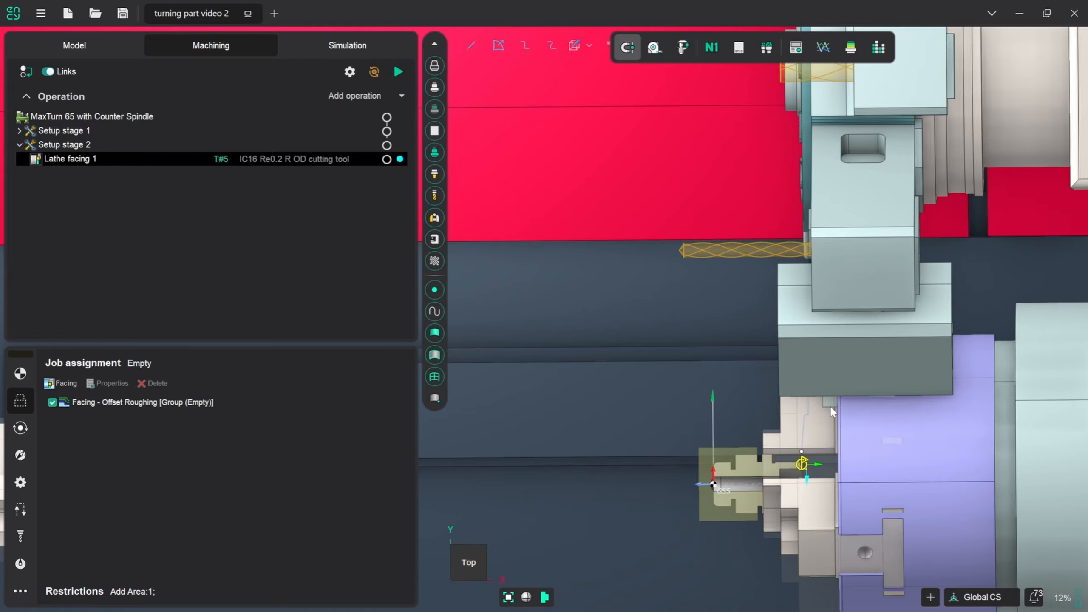
Assign the IC12 Re0.8 R OD cutting tool, number 12, to the new lathe facing operation
{"action": "scroll", "coordinate": [807, 473], "scroll_direction": "up", "scroll_amount": 4}
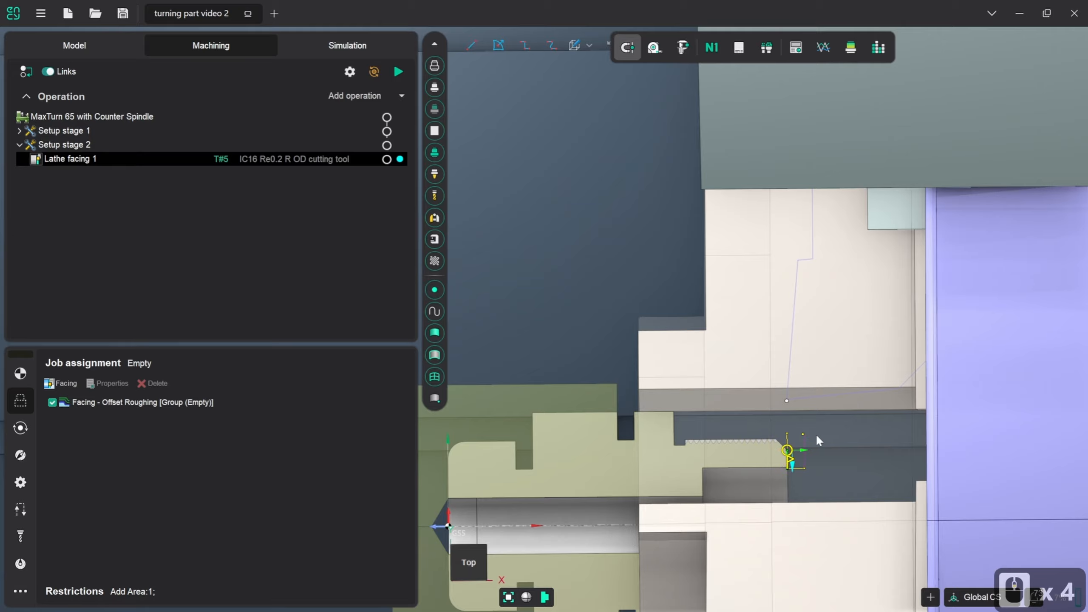
{"action": "scroll", "coordinate": [816, 436], "scroll_direction": "down", "scroll_amount": 4}
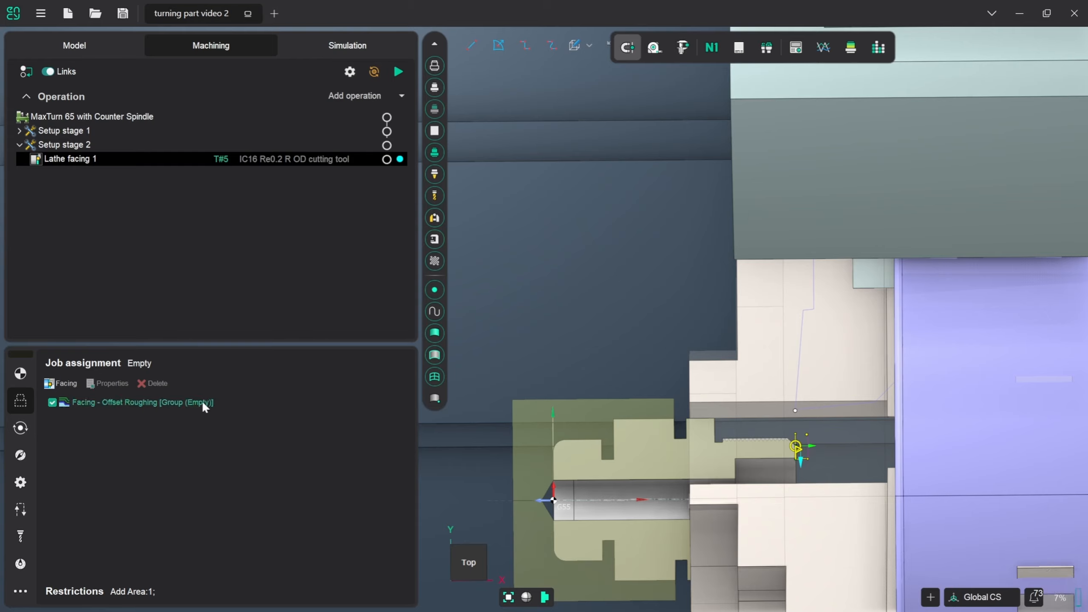
{"action": "left_click", "coordinate": [31, 538]}
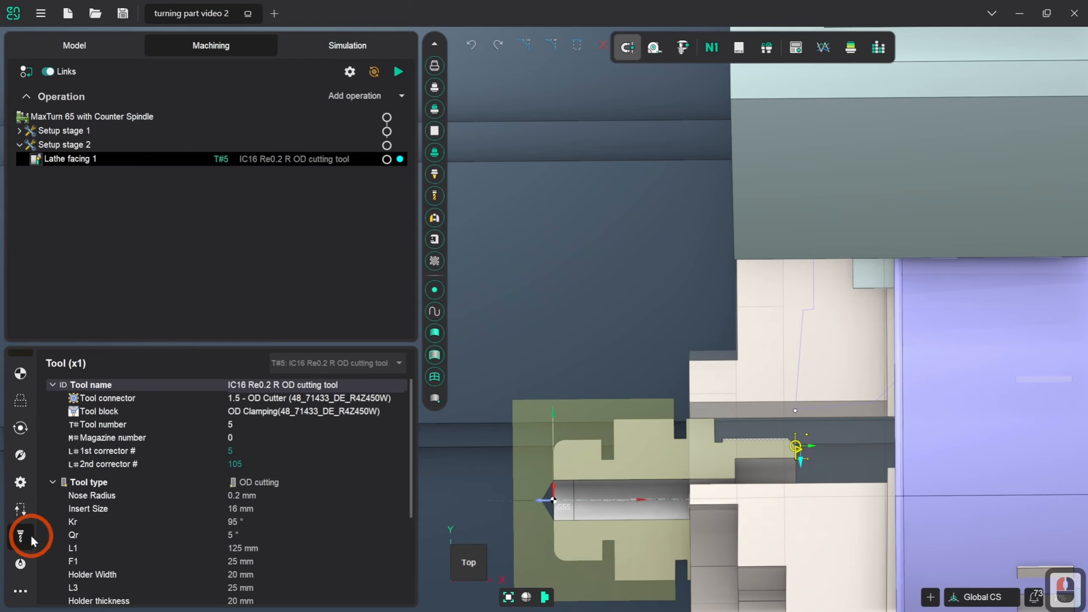
{"action": "left_click", "coordinate": [368, 362]}
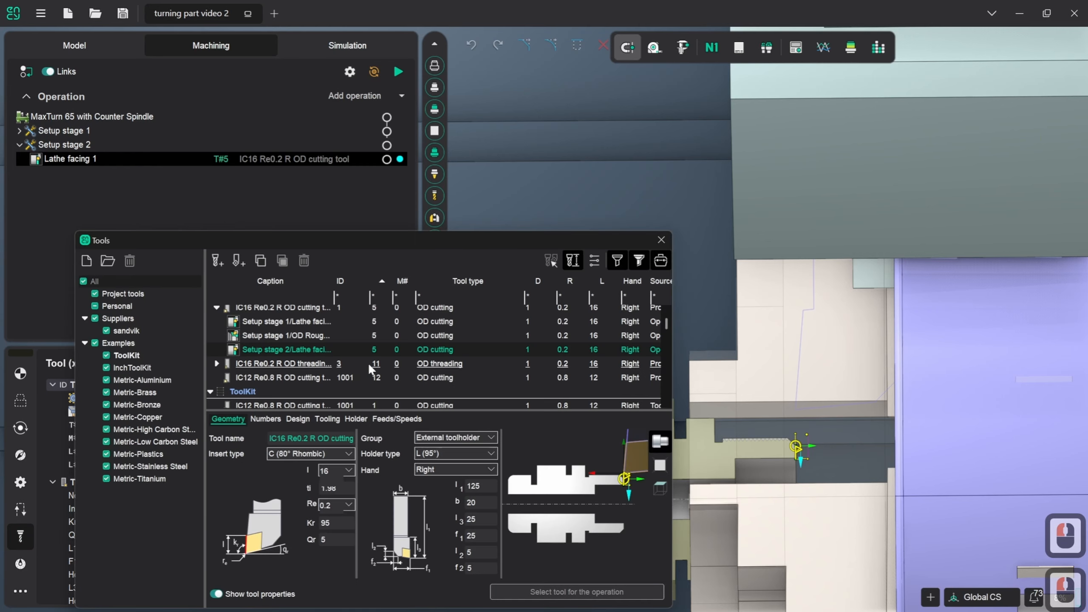
{"action": "left_click", "coordinate": [320, 377]}
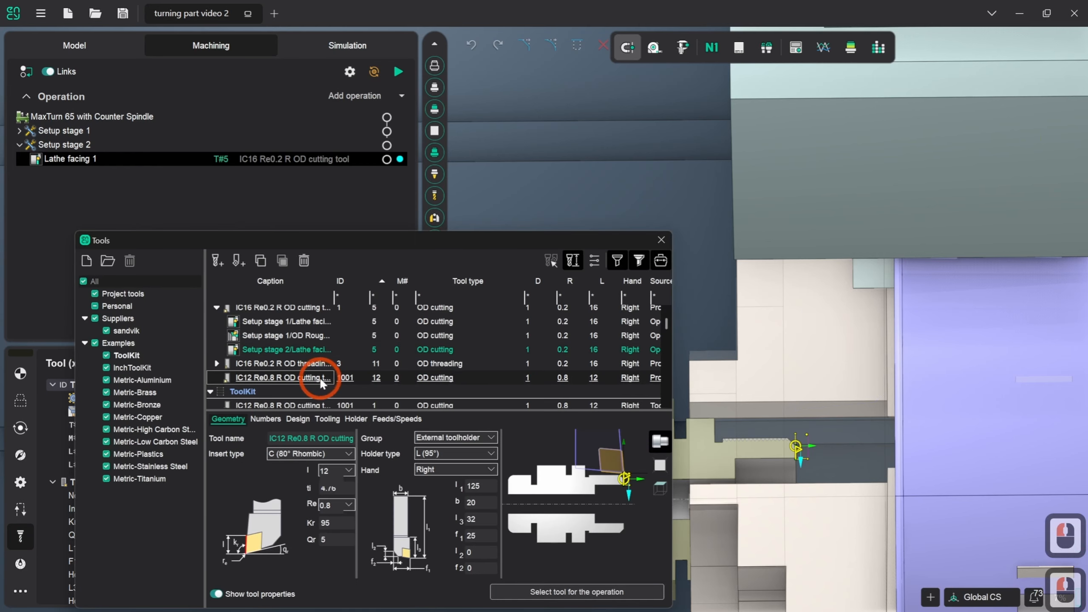
{"action": "left_click", "coordinate": [564, 590]}
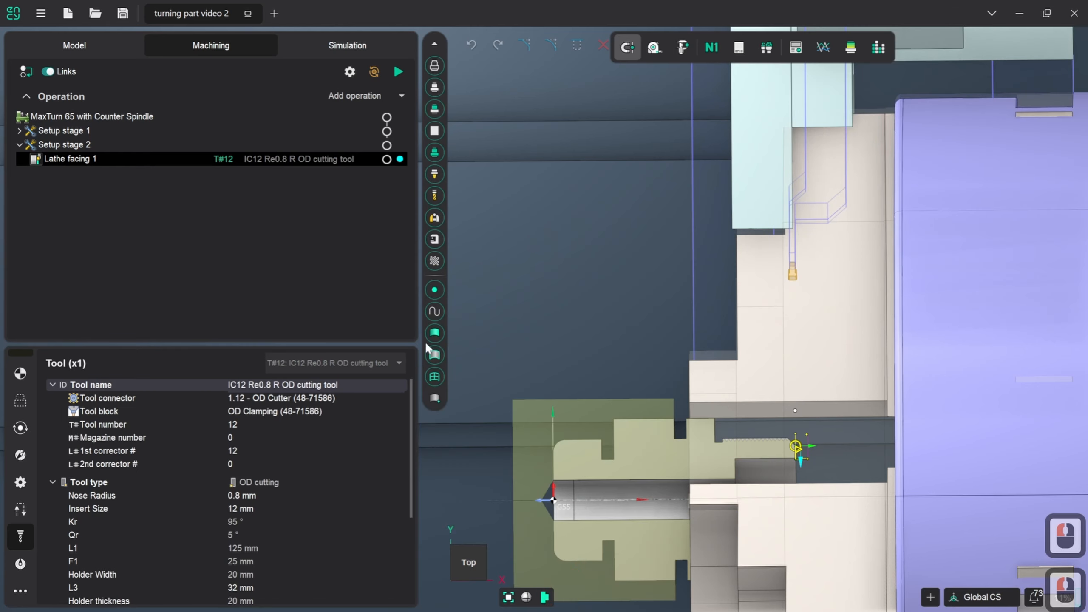
Delete the default Facing - Offset Roughing item from the facing operation's job assignment
{"action": "left_click", "coordinate": [22, 400]}
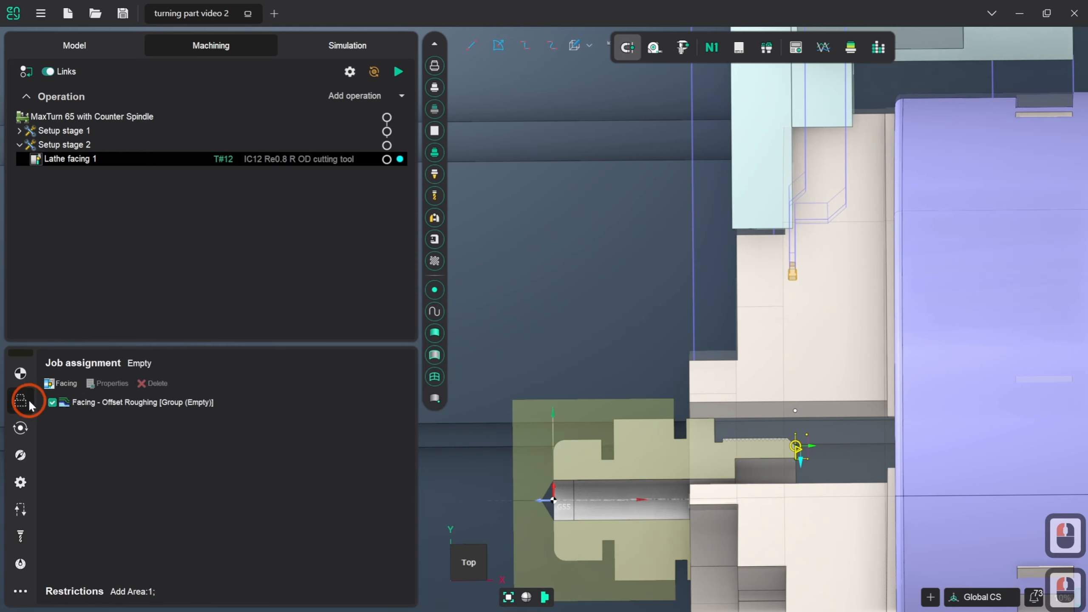
{"action": "left_click", "coordinate": [657, 476]}
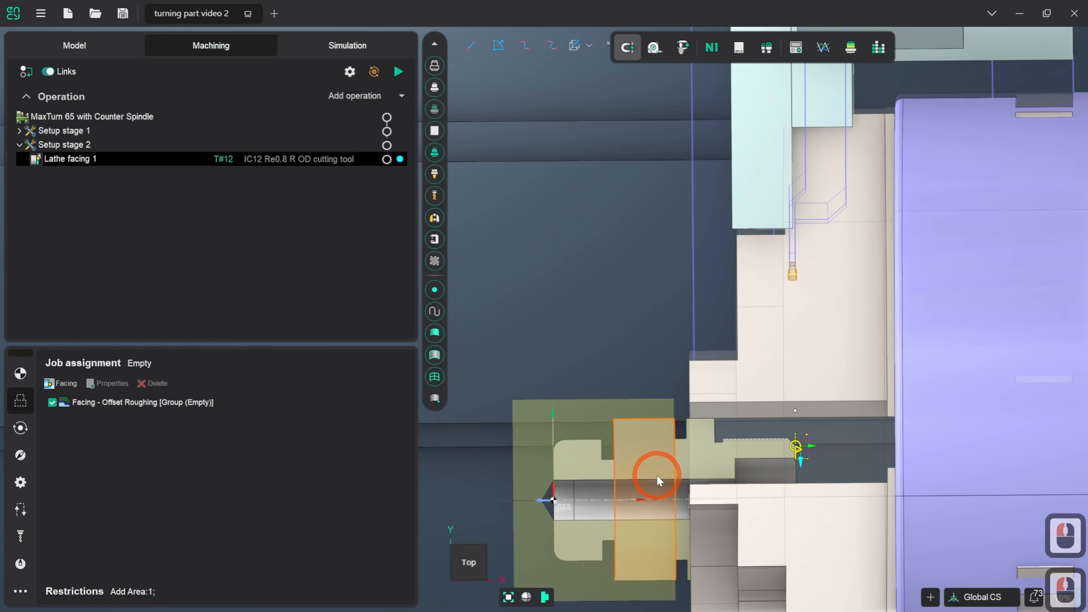
{"action": "left_click", "coordinate": [162, 403]}
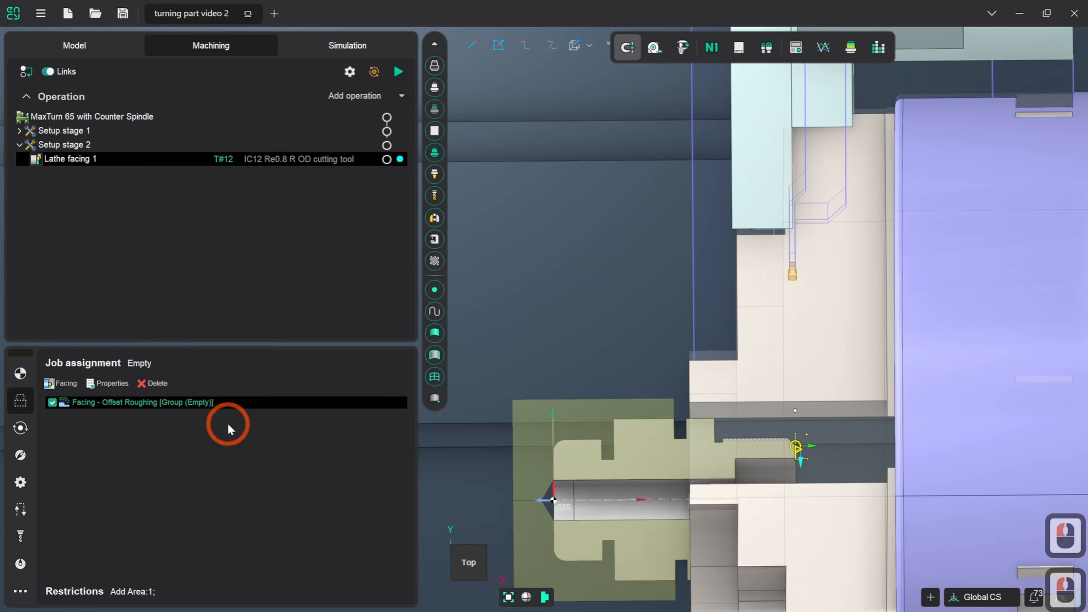
{"action": "left_click", "coordinate": [153, 385]}
Assign the edge of the part's free end face as a Facing job and reverse its machining side to point away from the part
{"action": "left_click", "coordinate": [502, 514]}
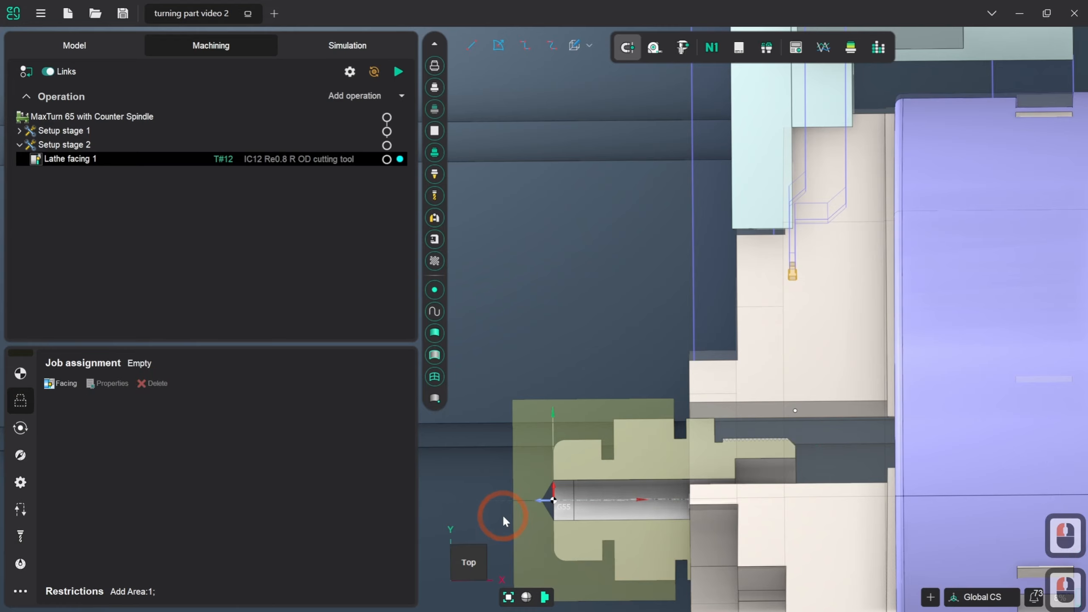
{"action": "left_click", "coordinate": [553, 471]}
{"action": "left_click", "coordinate": [278, 516]}
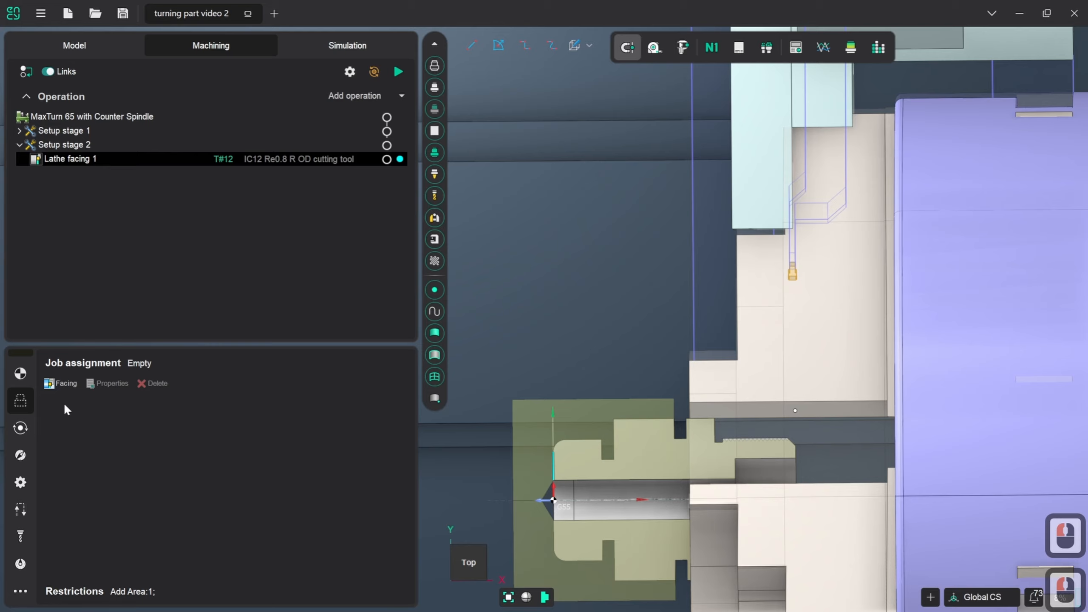
{"action": "left_click", "coordinate": [59, 384]}
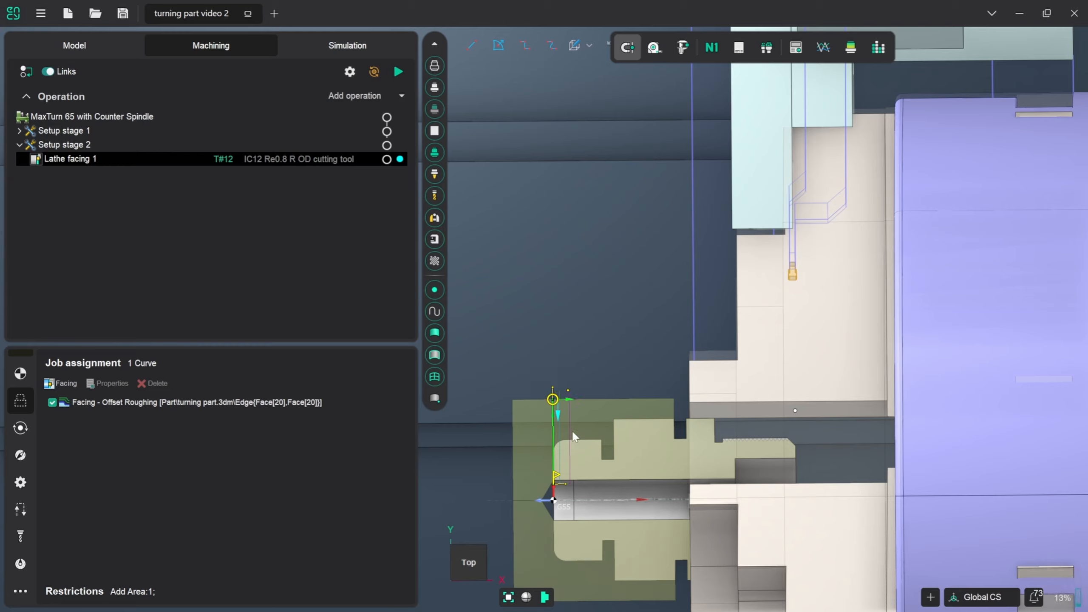
{"action": "left_click", "coordinate": [572, 398]}
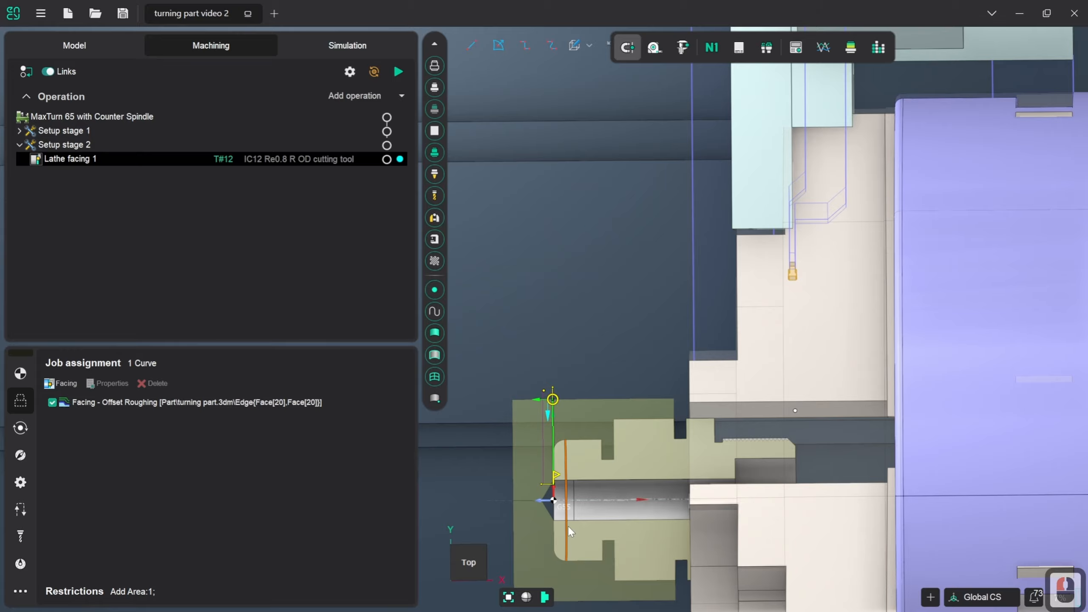
{"action": "scroll", "coordinate": [503, 442], "scroll_direction": "up", "scroll_amount": 2}
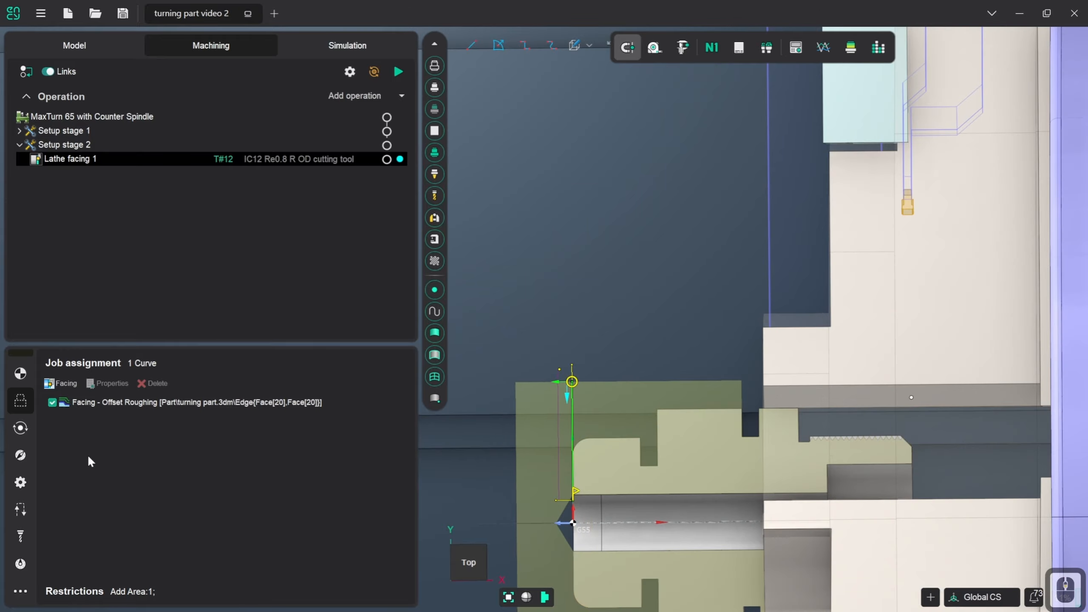
Set the facing cycle's axial thickness to 8 mm and its pass count to 6
{"action": "left_click", "coordinate": [20, 427]}
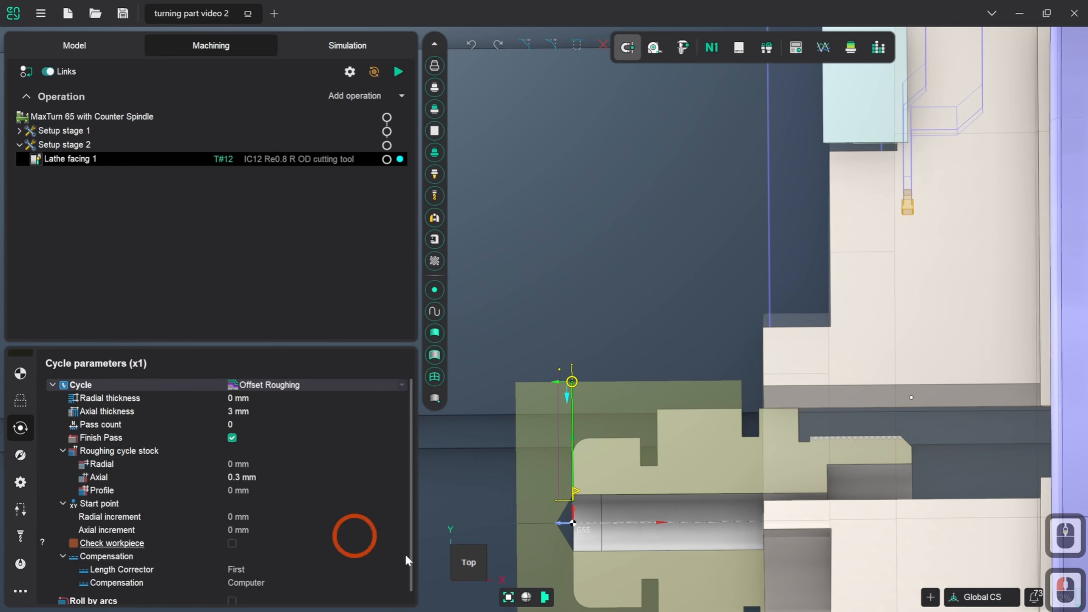
{"action": "left_click", "coordinate": [320, 412]}
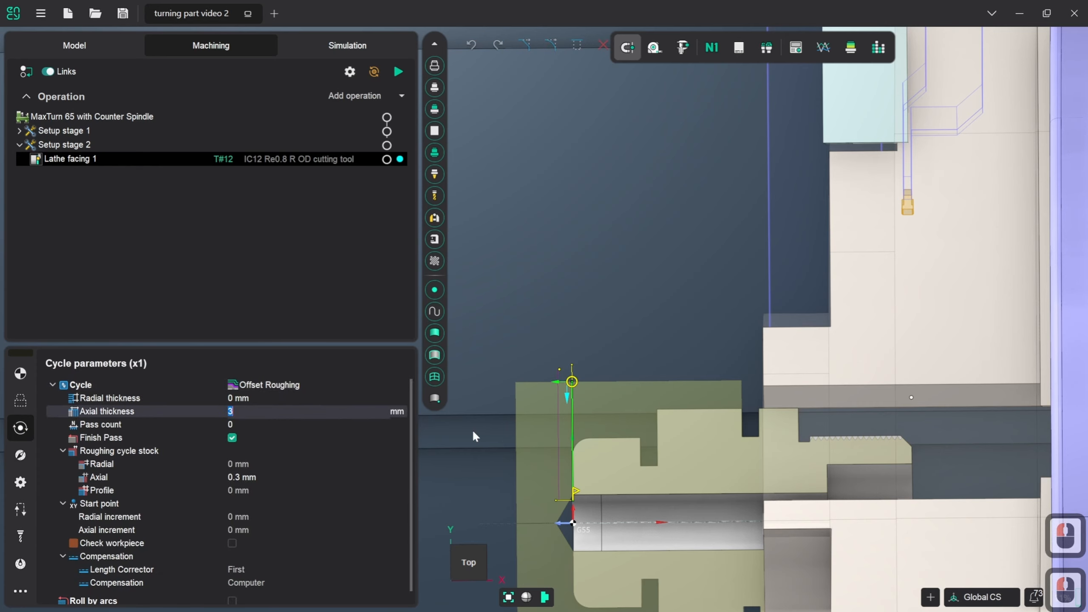
{"action": "type", "text": "8"}
{"action": "left_click", "coordinate": [304, 420]}
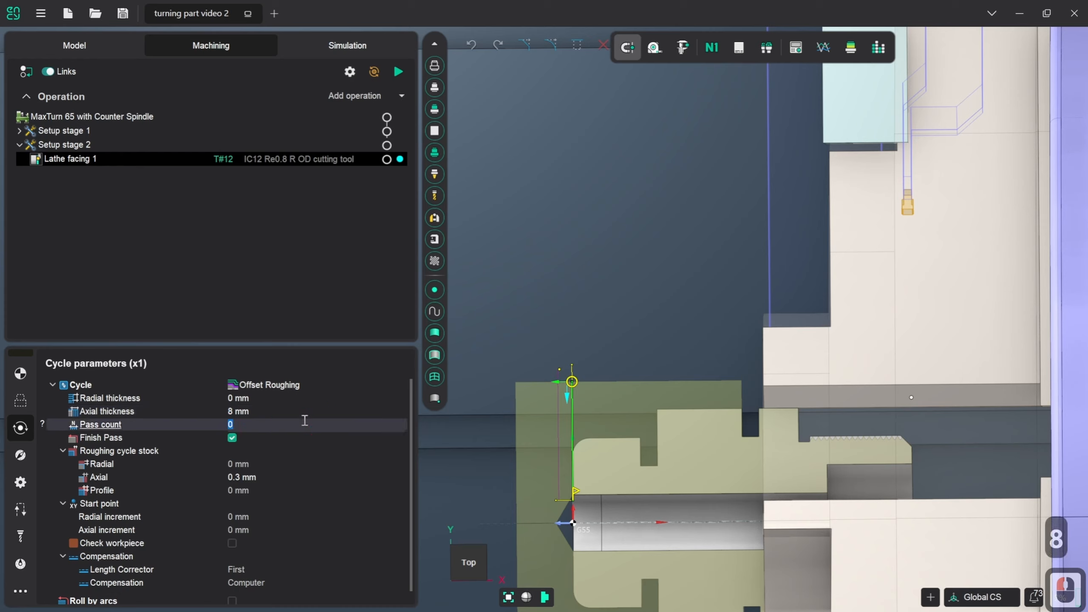
{"action": "type", "text": "6"}
{"action": "key", "text": "Return"}
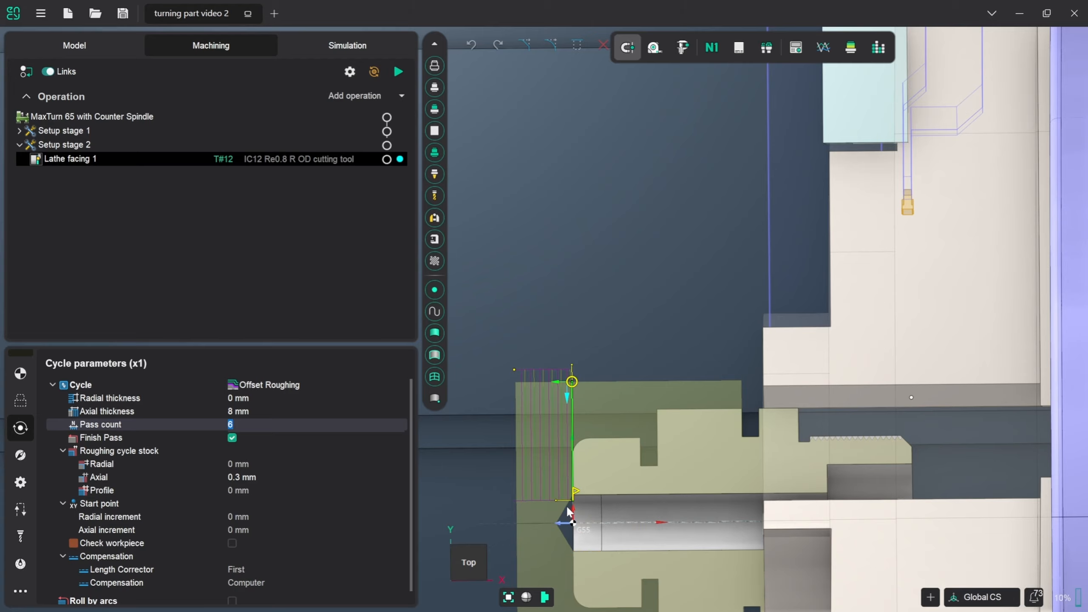
{"action": "scroll", "coordinate": [569, 511], "scroll_direction": "up", "scroll_amount": 3}
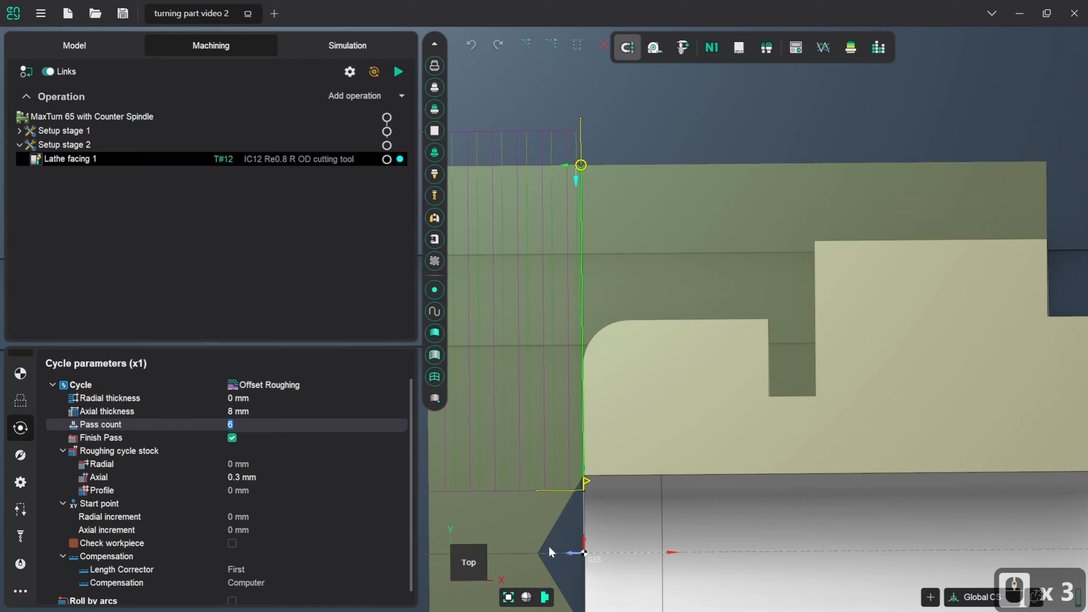
{"action": "scroll", "coordinate": [547, 525], "scroll_direction": "down", "scroll_amount": 2}
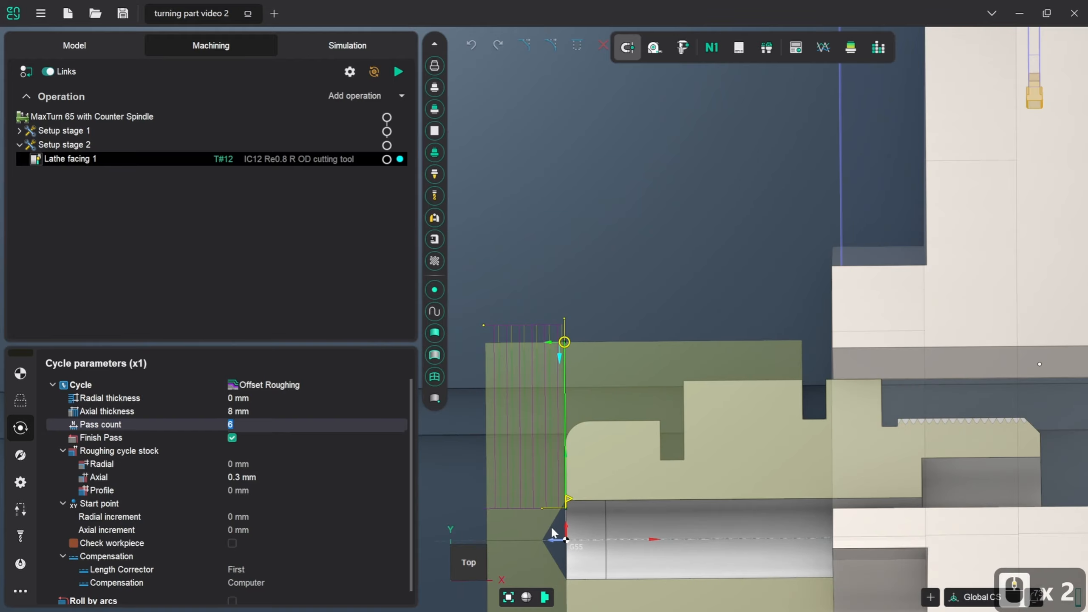
{"action": "scroll", "coordinate": [560, 530], "scroll_direction": "down", "scroll_amount": 5}
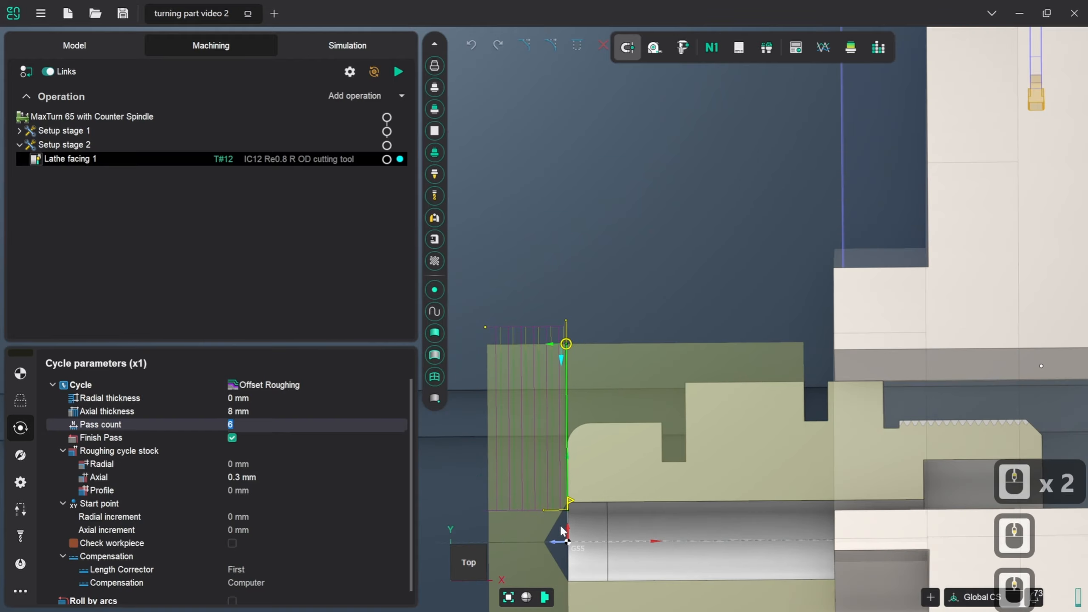
{"action": "scroll", "coordinate": [561, 570], "scroll_direction": "up", "scroll_amount": 2}
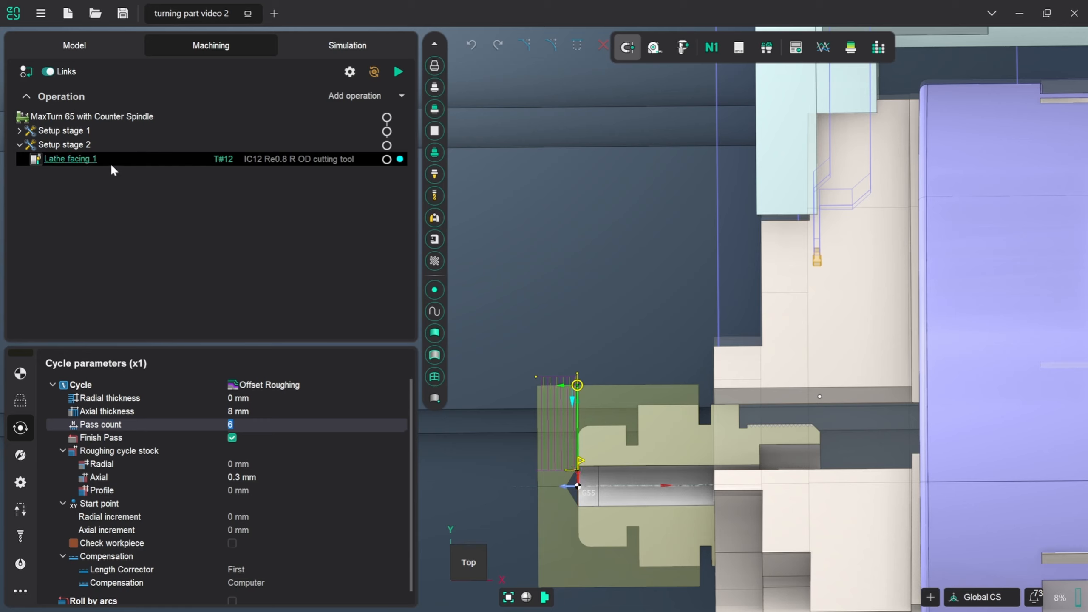
In Setup stage 1's 10mm Drill operation, turn the hole's drill tip compensation off and set its height H to 80
{"action": "left_click", "coordinate": [19, 131]}
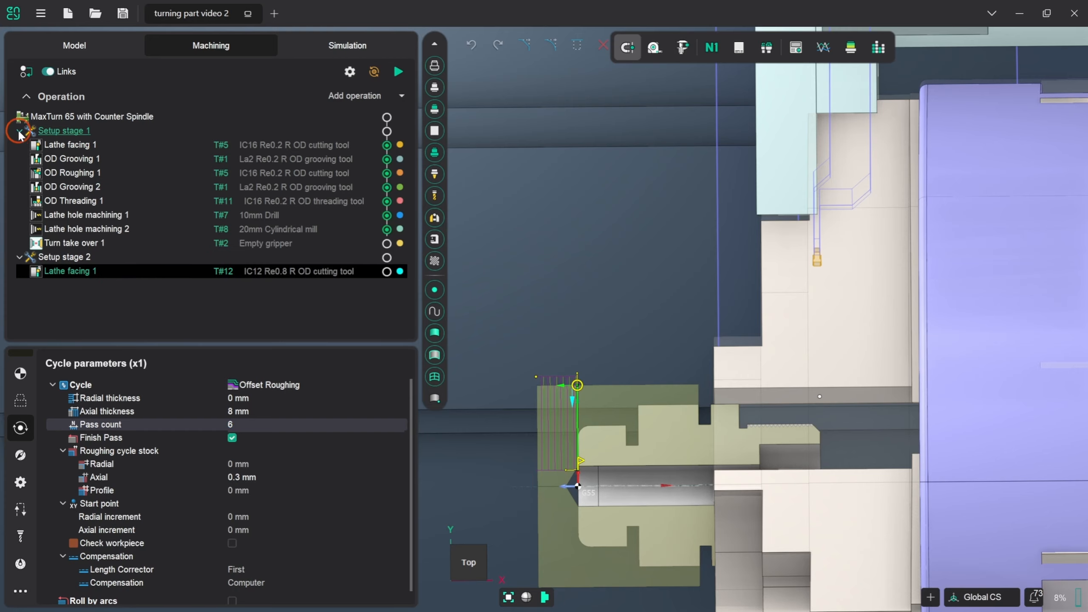
{"action": "left_click", "coordinate": [144, 214]}
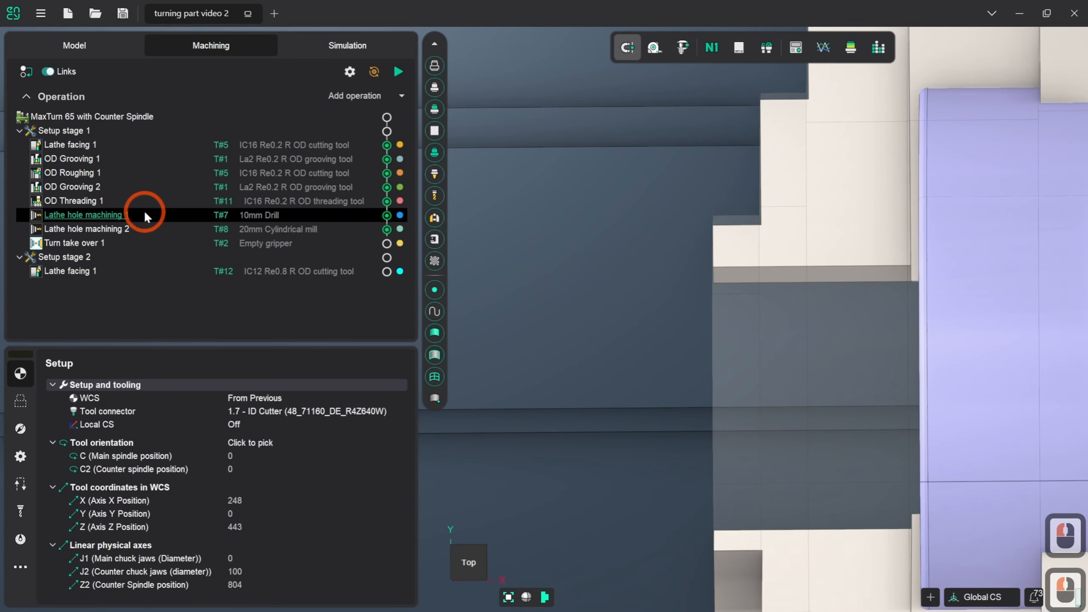
{"action": "left_click", "coordinate": [21, 400]}
{"action": "left_click", "coordinate": [125, 444]}
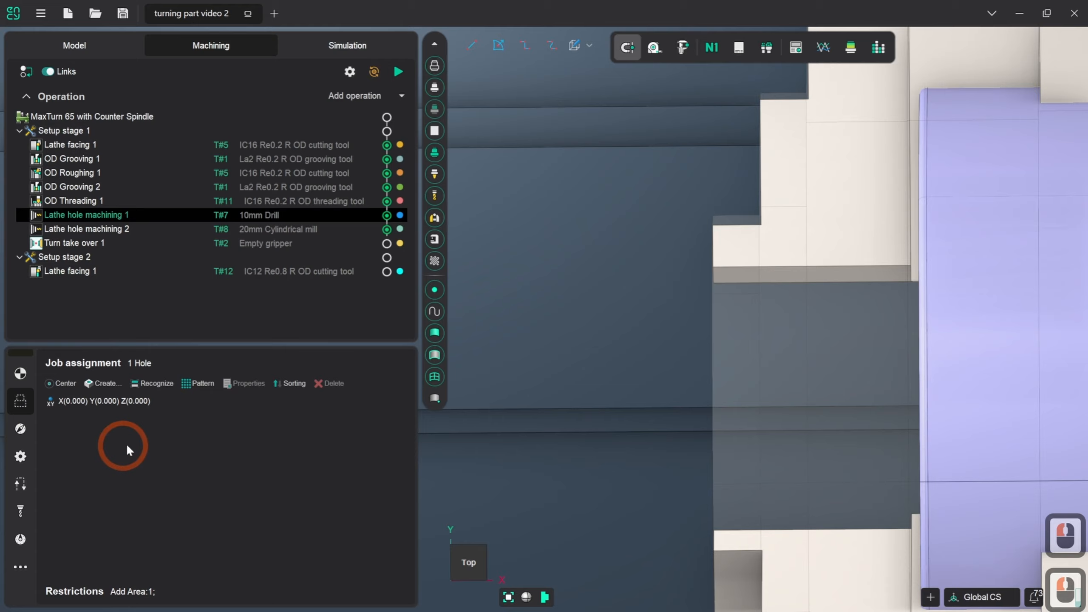
{"action": "double_click", "coordinate": [130, 400]}
{"action": "scroll", "coordinate": [753, 499], "scroll_direction": "down", "scroll_amount": 10}
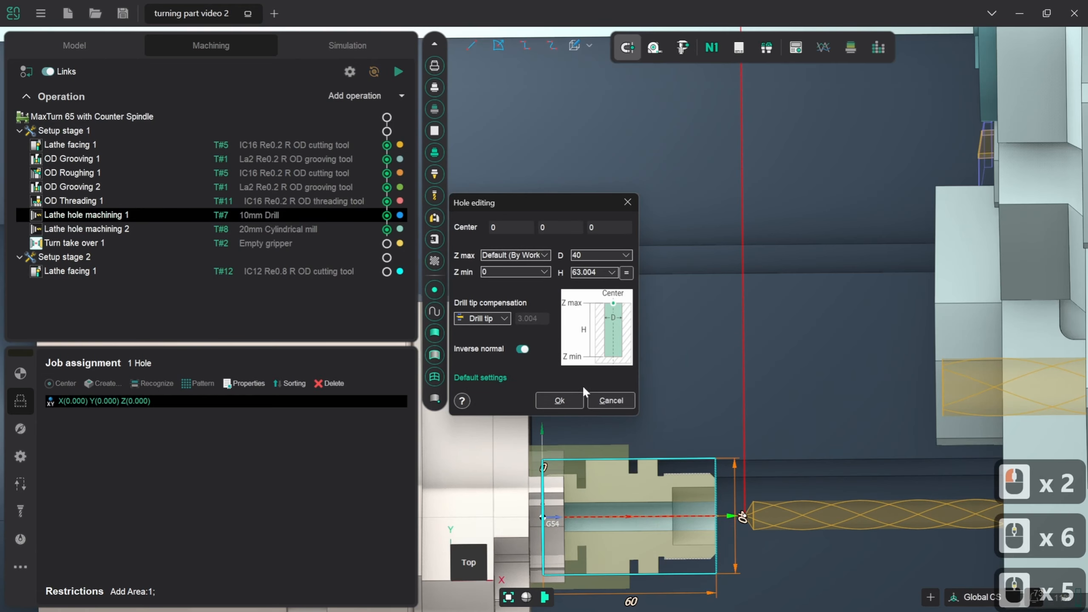
{"action": "left_click", "coordinate": [501, 322]}
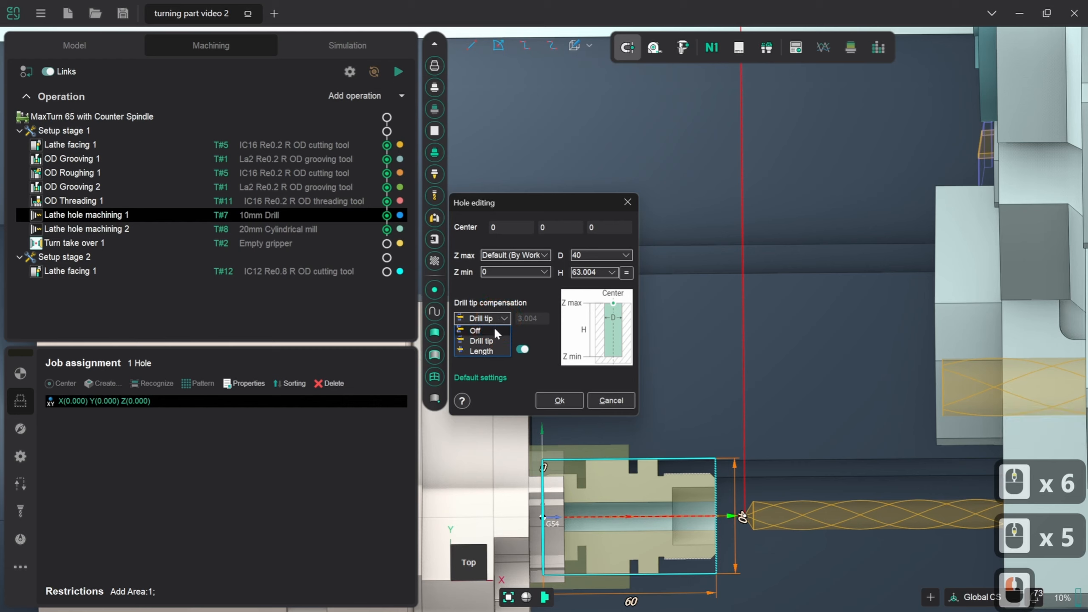
{"action": "left_click", "coordinate": [499, 318]}
{"action": "left_click", "coordinate": [592, 287]}
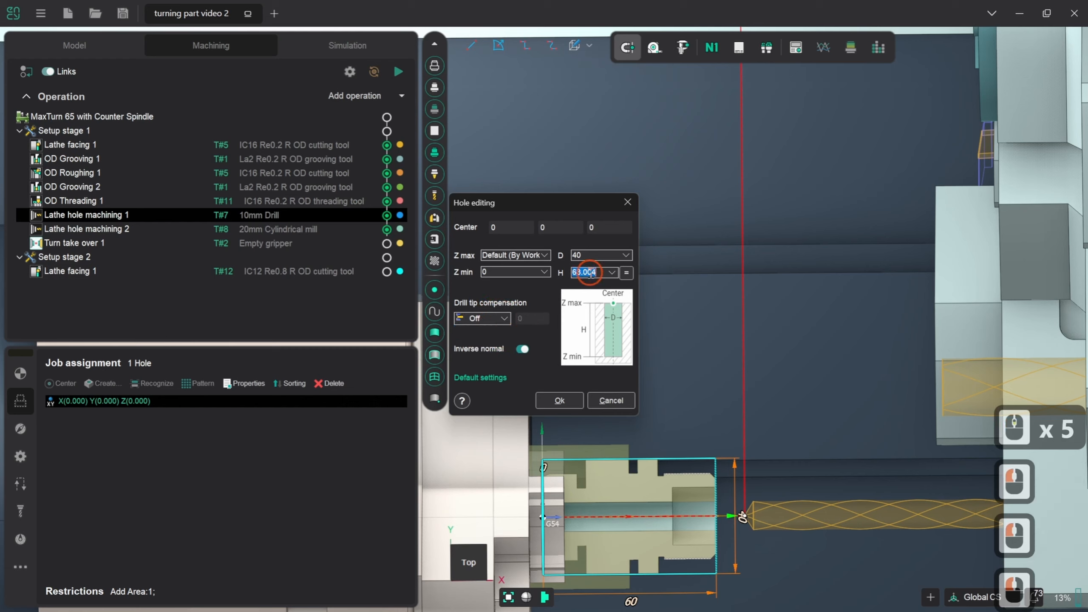
{"action": "double_click", "coordinate": [591, 272]}
{"action": "type", "text": "80"}
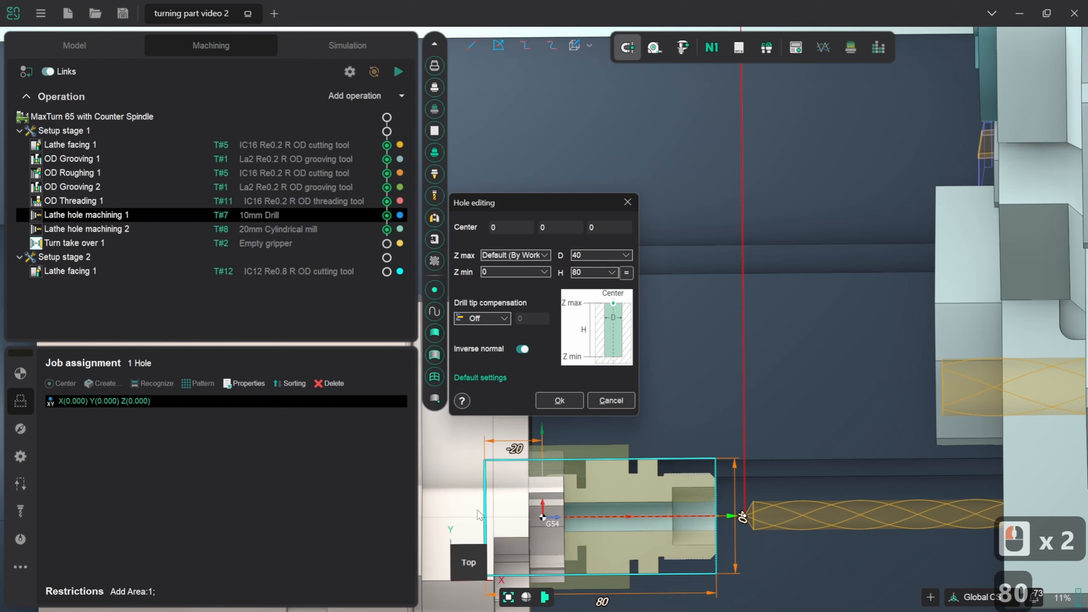
{"action": "left_click", "coordinate": [554, 407]}
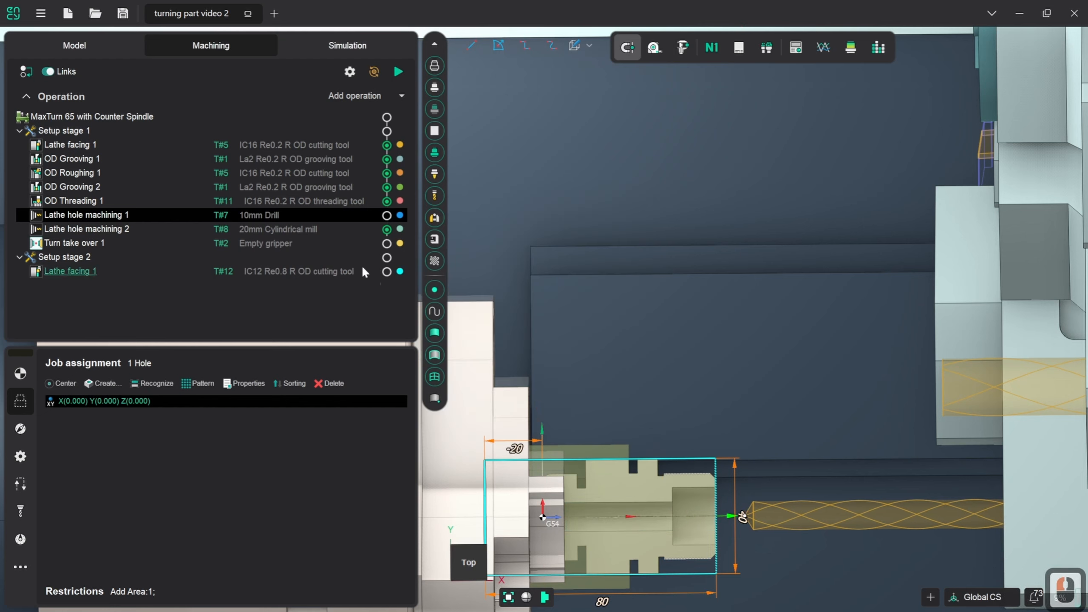
Recalculate the toolpaths of Lathe hole machining 1 and of Lathe facing 1 in Setup stage 2
{"action": "left_click", "coordinate": [398, 72]}
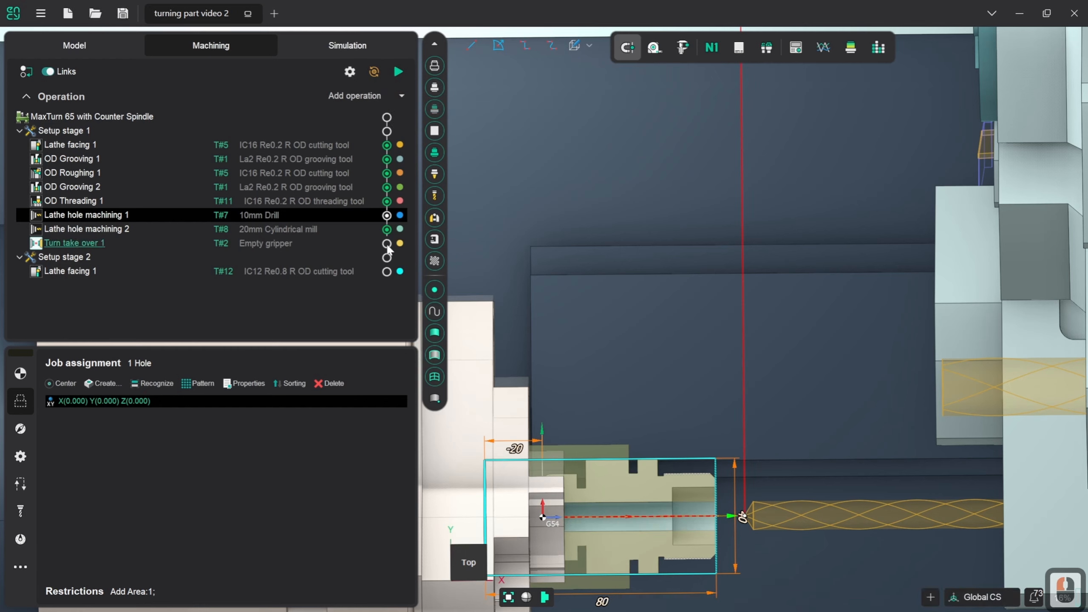
{"action": "left_click", "coordinate": [297, 269]}
{"action": "scroll", "coordinate": [486, 352], "scroll_direction": "down", "scroll_amount": 4}
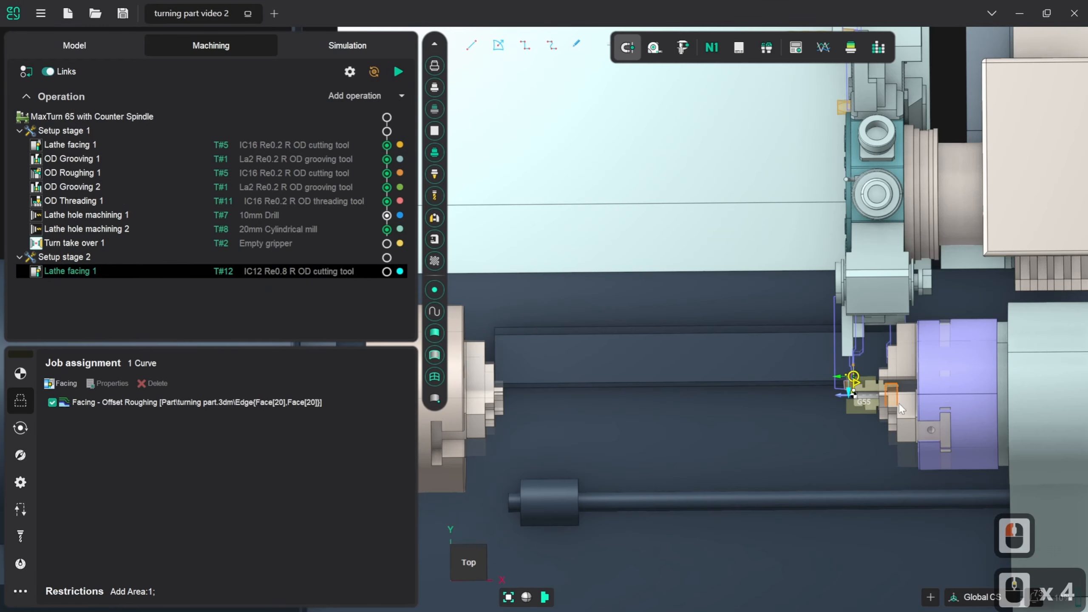
{"action": "scroll", "coordinate": [889, 393], "scroll_direction": "up", "scroll_amount": 3}
{"action": "scroll", "coordinate": [824, 391], "scroll_direction": "up", "scroll_amount": 2}
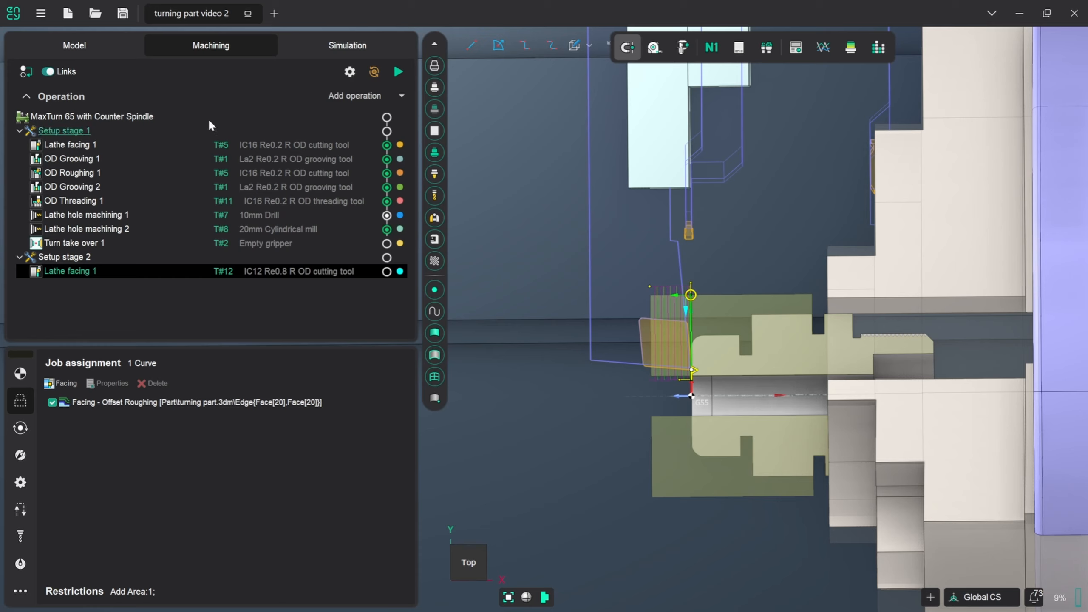
{"action": "left_click", "coordinate": [399, 72]}
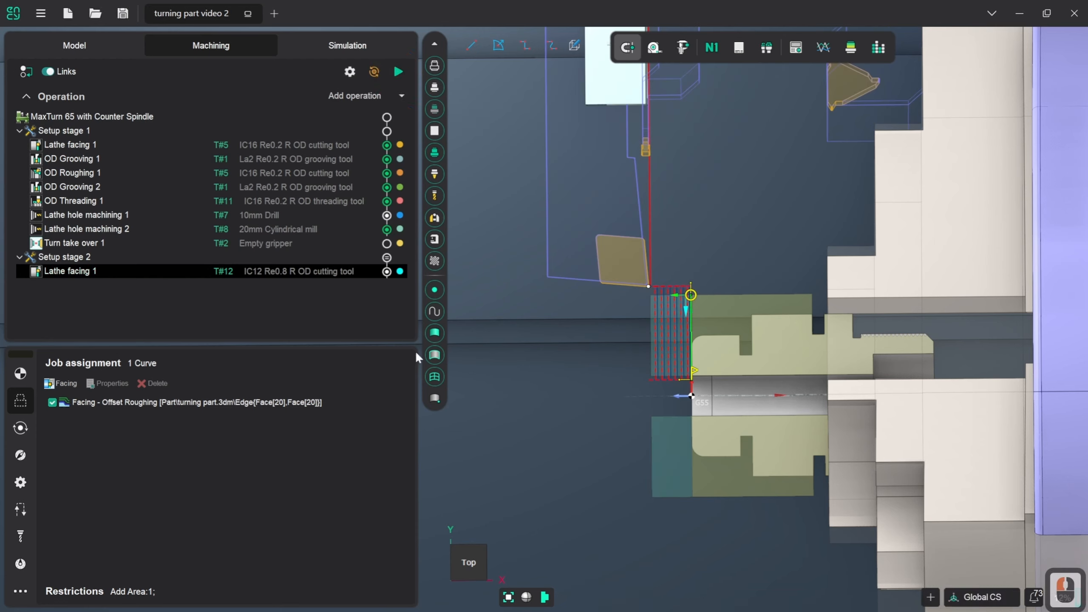
Simulate Lathe facing 1 of Setup stage 2 at a reduced simulation speed
{"action": "left_click", "coordinate": [336, 47]}
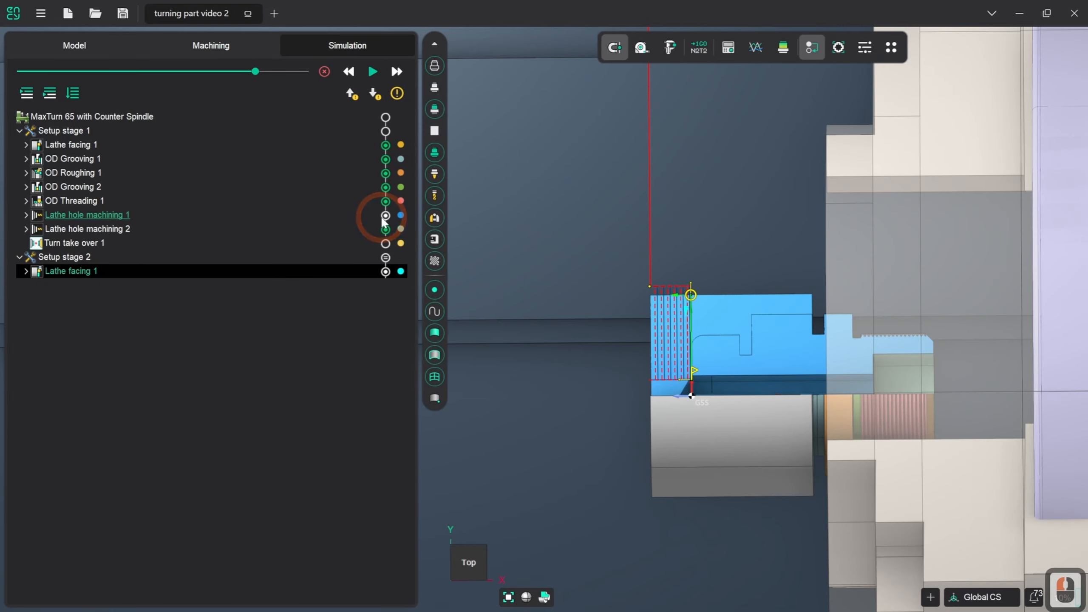
{"action": "left_click", "coordinate": [215, 72]}
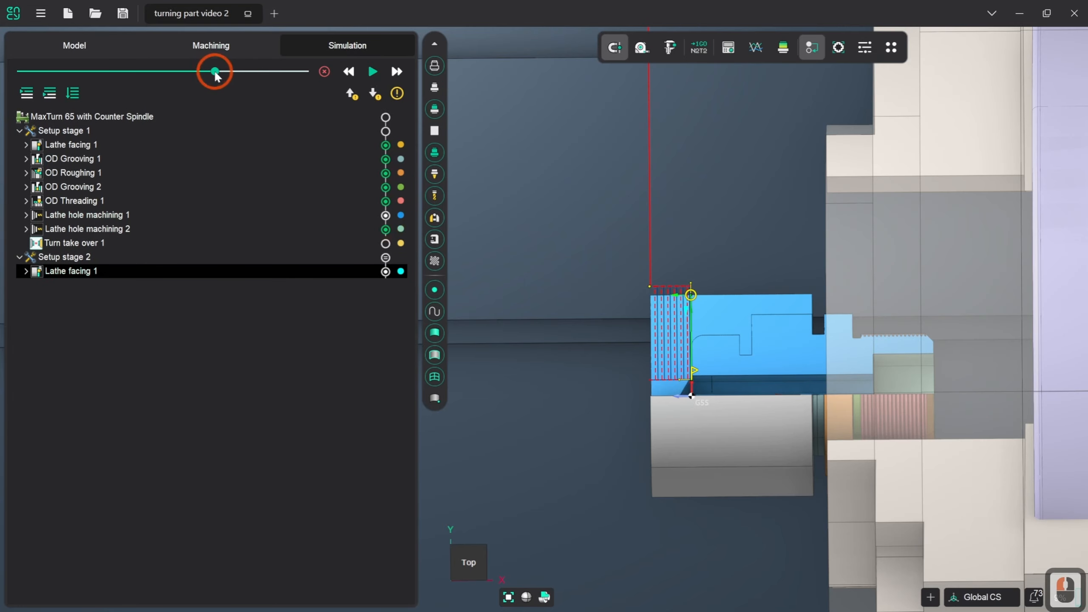
{"action": "left_click", "coordinate": [373, 72]}
{"action": "left_click", "coordinate": [373, 72]}
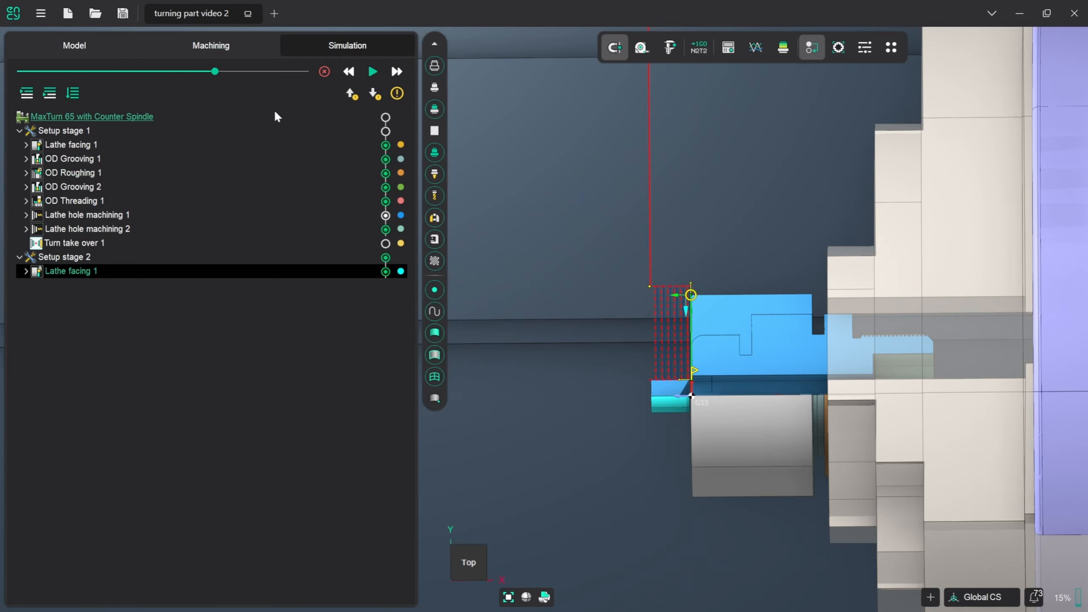
Calculate all outstanding operations of the whole MaxTurn 65 with Counter Spindle project
{"action": "left_click", "coordinate": [224, 48]}
{"action": "left_click", "coordinate": [230, 98]}
{"action": "left_click", "coordinate": [230, 112]}
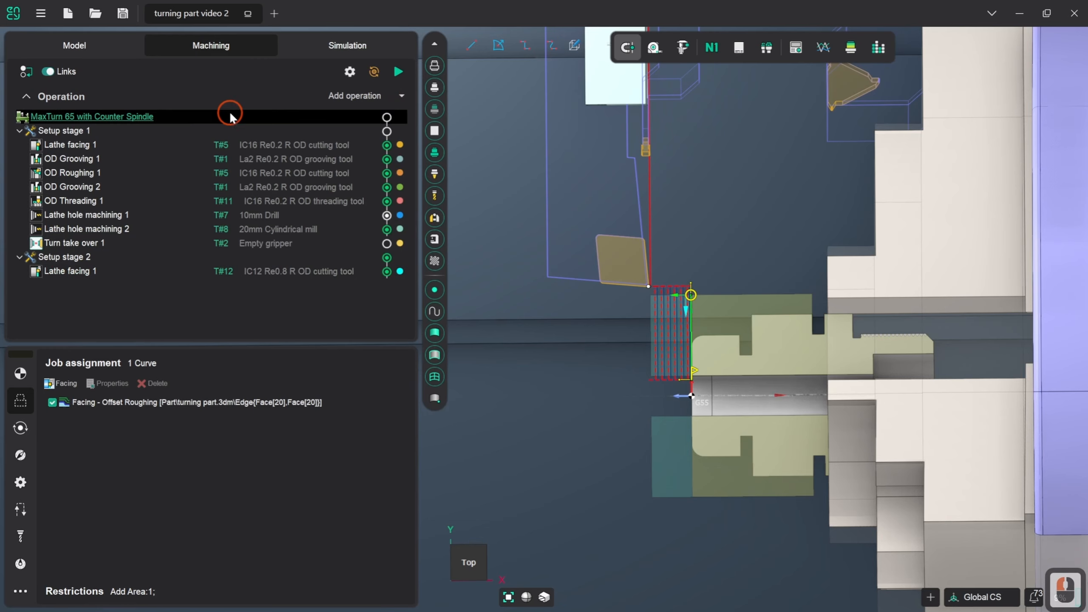
{"action": "left_click", "coordinate": [396, 71]}
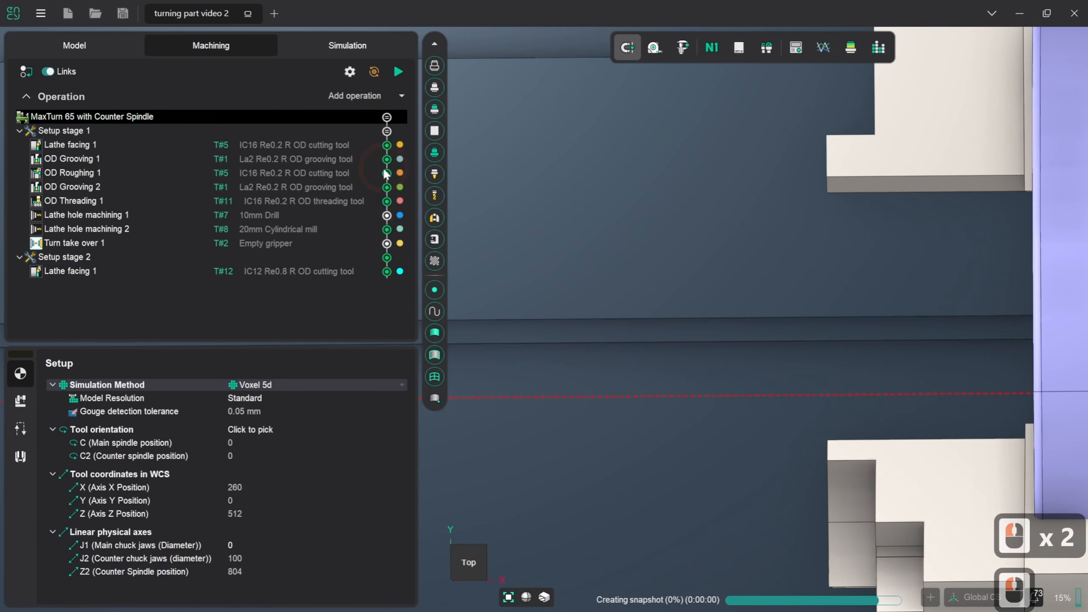
Fast-simulate everything up to Setup stage 2's Lathe facing 1, run the facing simulation, and return to the machining operations
{"action": "left_click", "coordinate": [354, 45]}
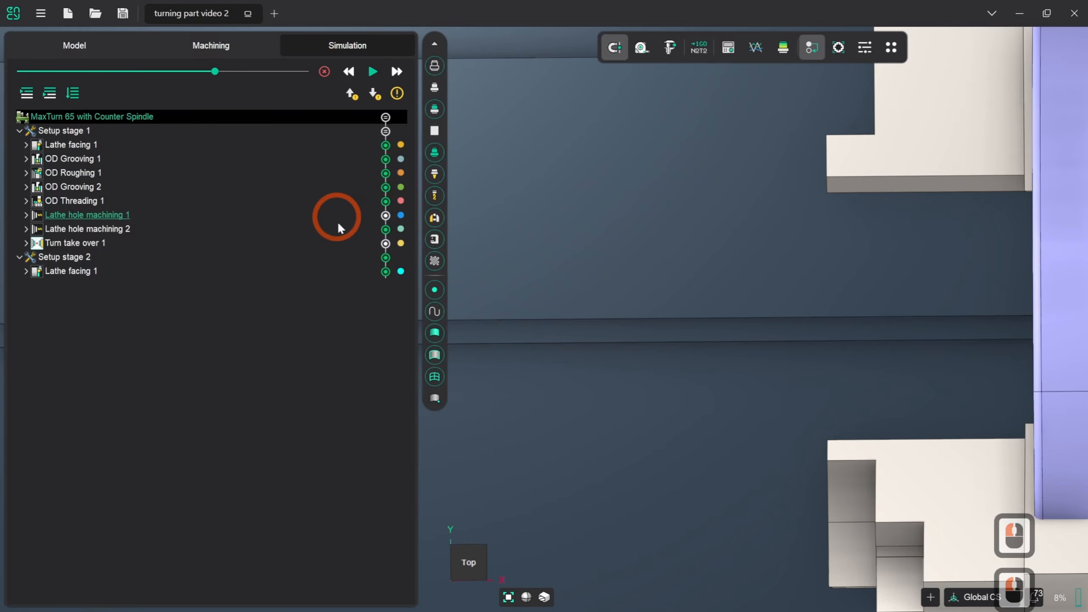
{"action": "left_click", "coordinate": [333, 271]}
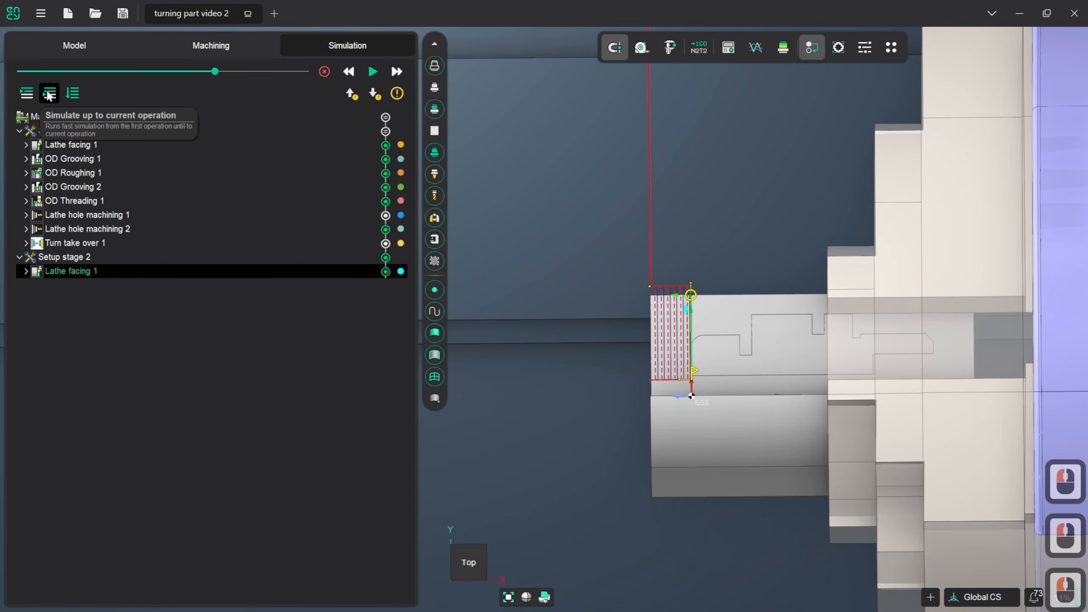
{"action": "left_click", "coordinate": [47, 93]}
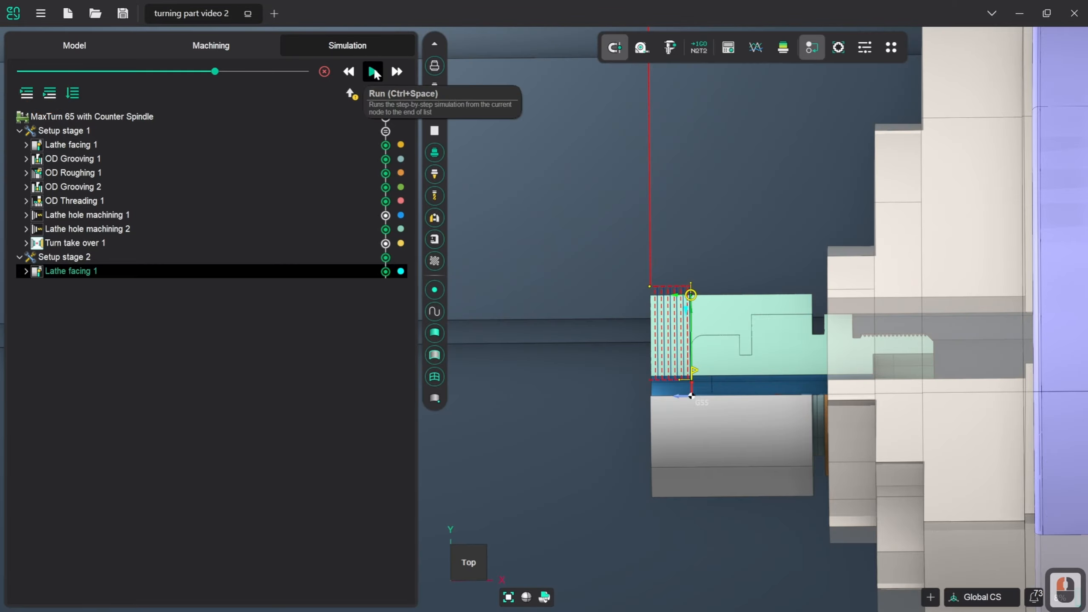
{"action": "left_click", "coordinate": [374, 72]}
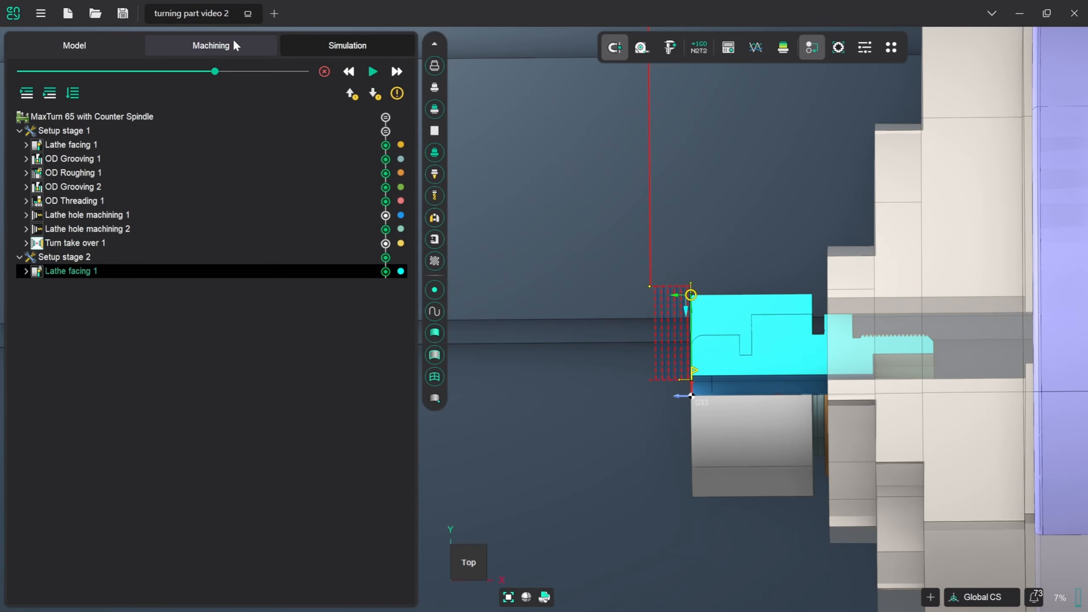
{"action": "left_click", "coordinate": [233, 42]}
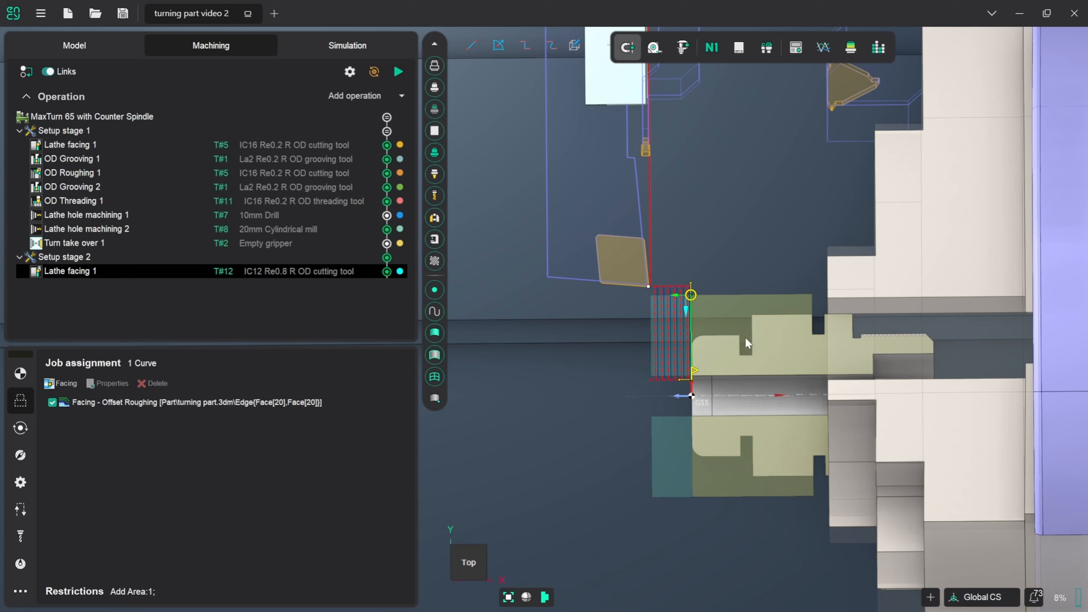
Add an OD Grooving operation to Setup stage 2 and limit its profile to the narrow groove near the part's free end
{"action": "left_click", "coordinate": [402, 96]}
{"action": "mouse_move", "coordinate": [373, 129]}
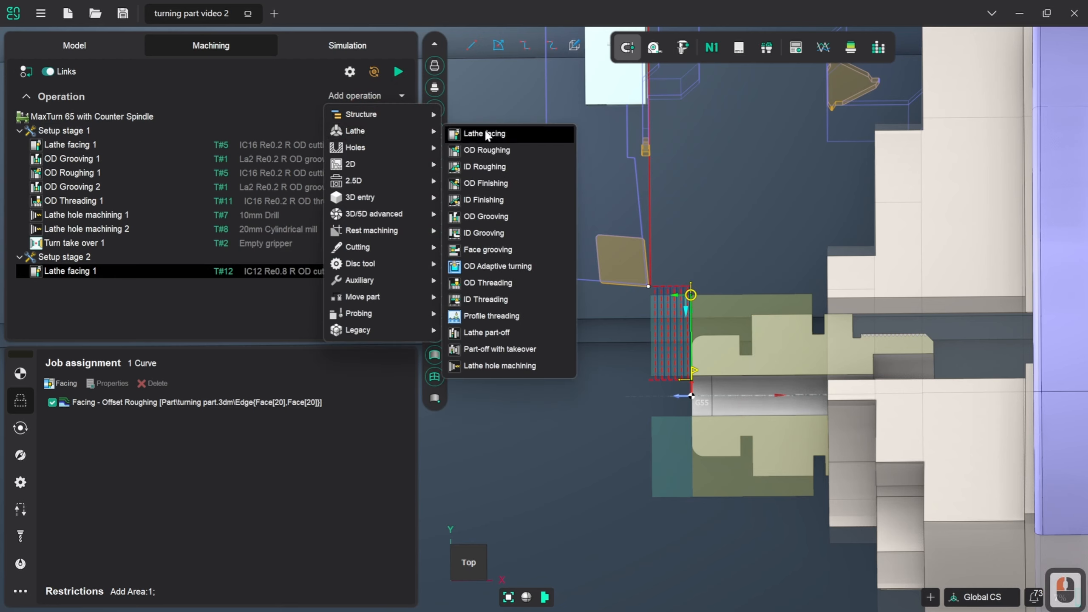
{"action": "left_click", "coordinate": [490, 214]}
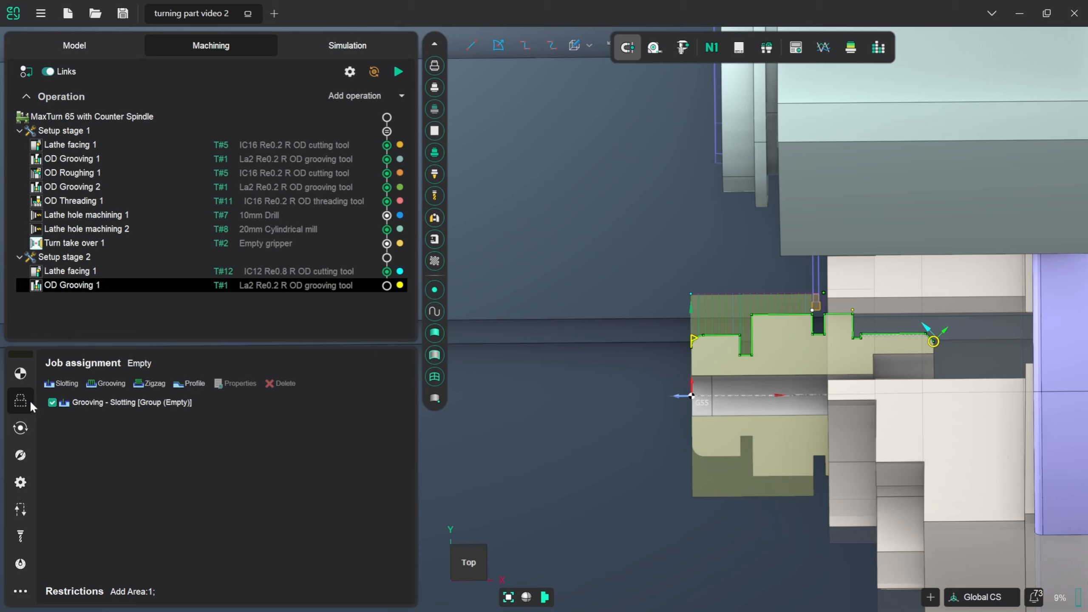
{"action": "left_click_drag", "start_coordinate": [934, 342], "coordinate": [741, 330]}
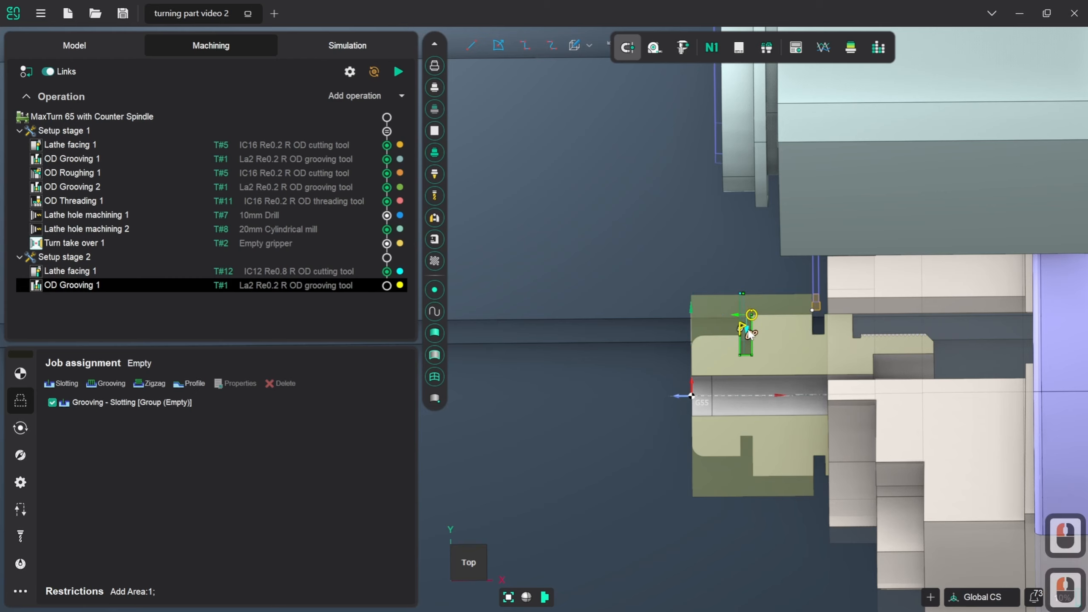
{"action": "scroll", "coordinate": [755, 327], "scroll_direction": "up", "scroll_amount": 3}
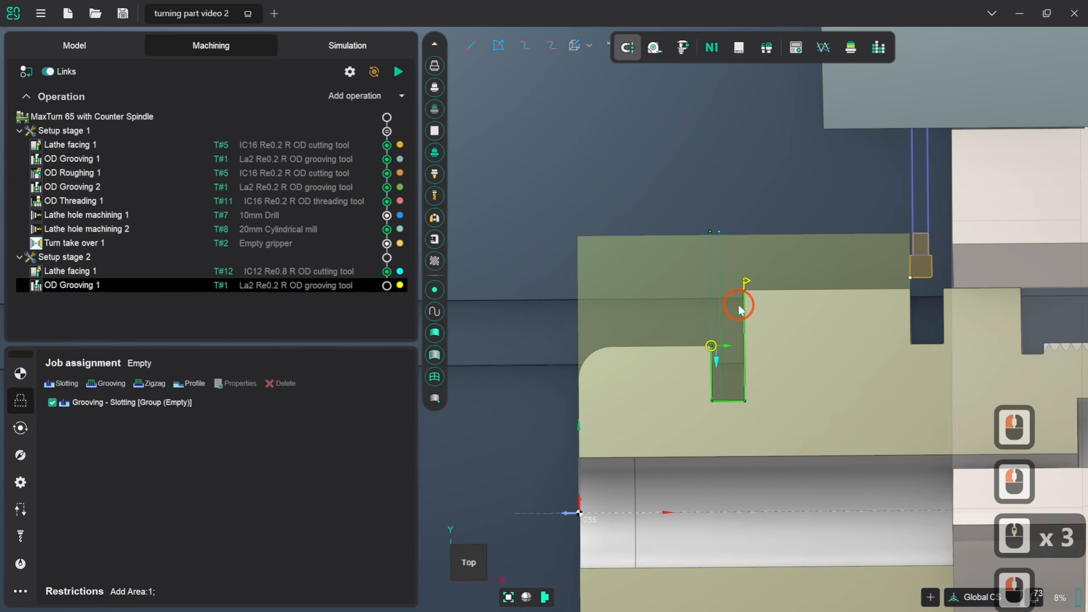
{"action": "scroll", "coordinate": [737, 310], "scroll_direction": "down", "scroll_amount": 3}
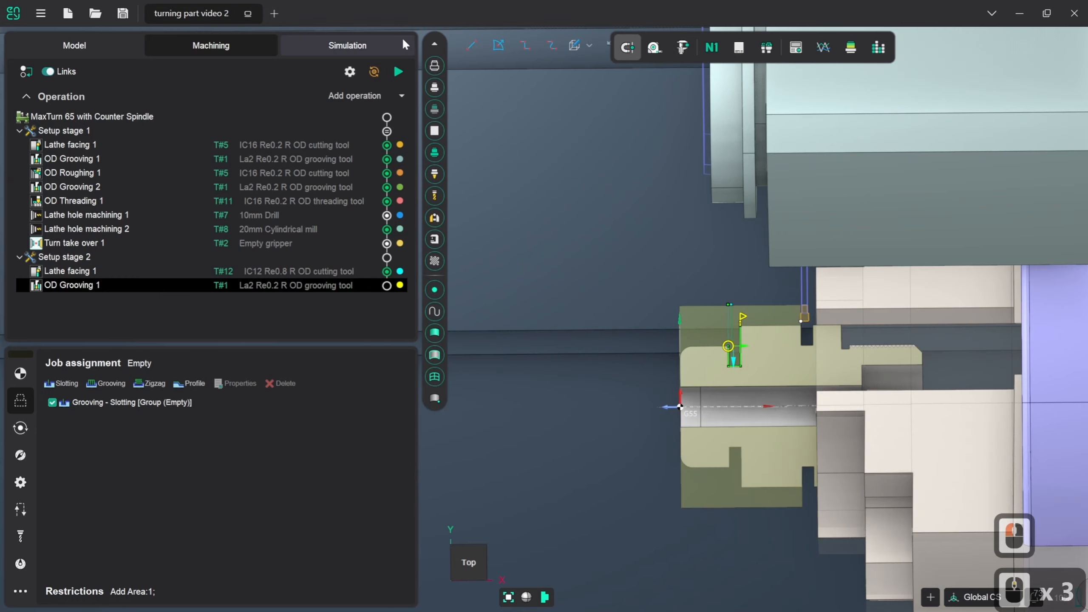
Calculate Setup stage 2's OD Grooving 1, simulate it, and return to the machining operations
{"action": "left_click", "coordinate": [395, 72]}
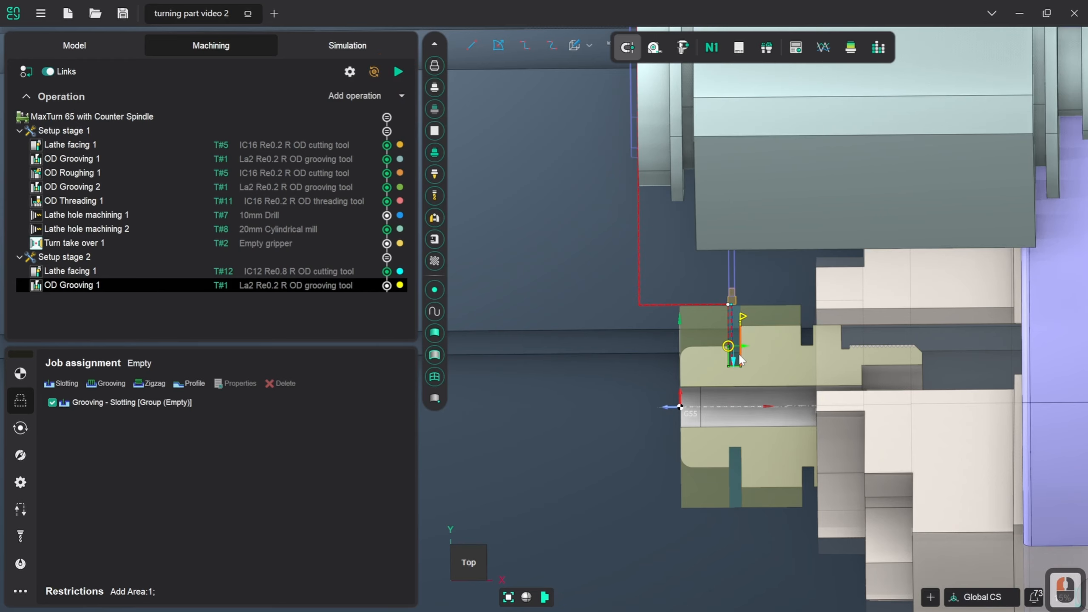
{"action": "left_click", "coordinate": [338, 45]}
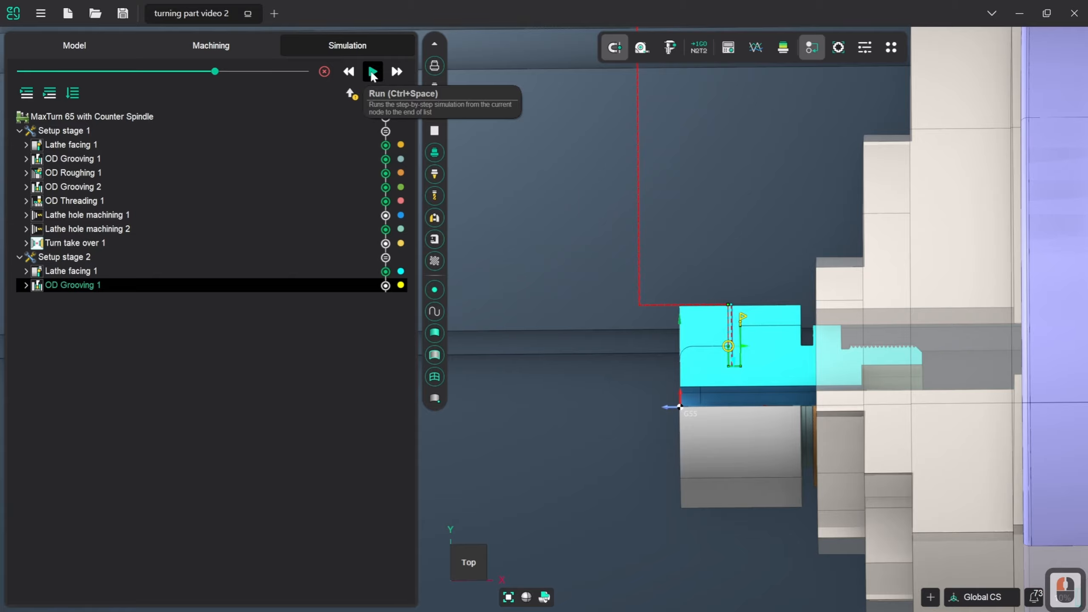
{"action": "left_click", "coordinate": [372, 72]}
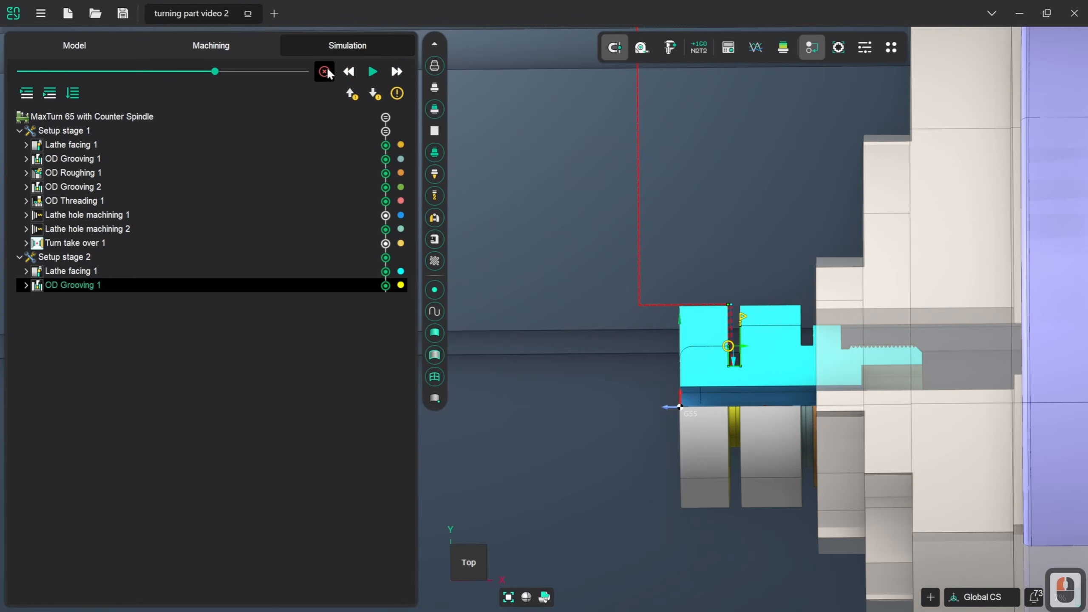
{"action": "left_click", "coordinate": [234, 46]}
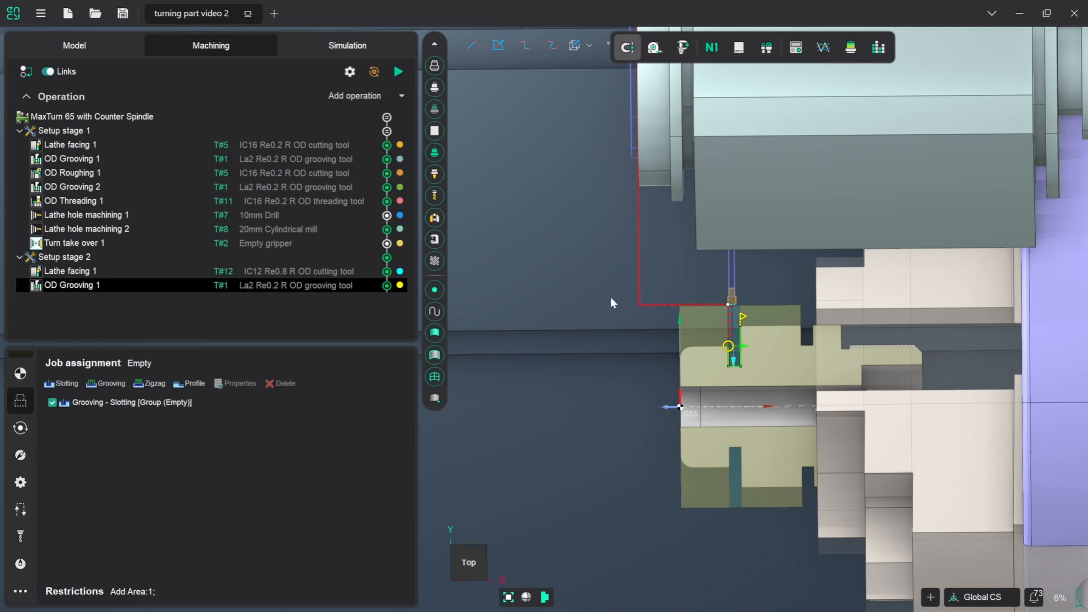
Add an OD Roughing operation to Setup stage 2 and assign it the IC12 Re0.8 R OD cutting tool, T#12
{"action": "left_click", "coordinate": [400, 92]}
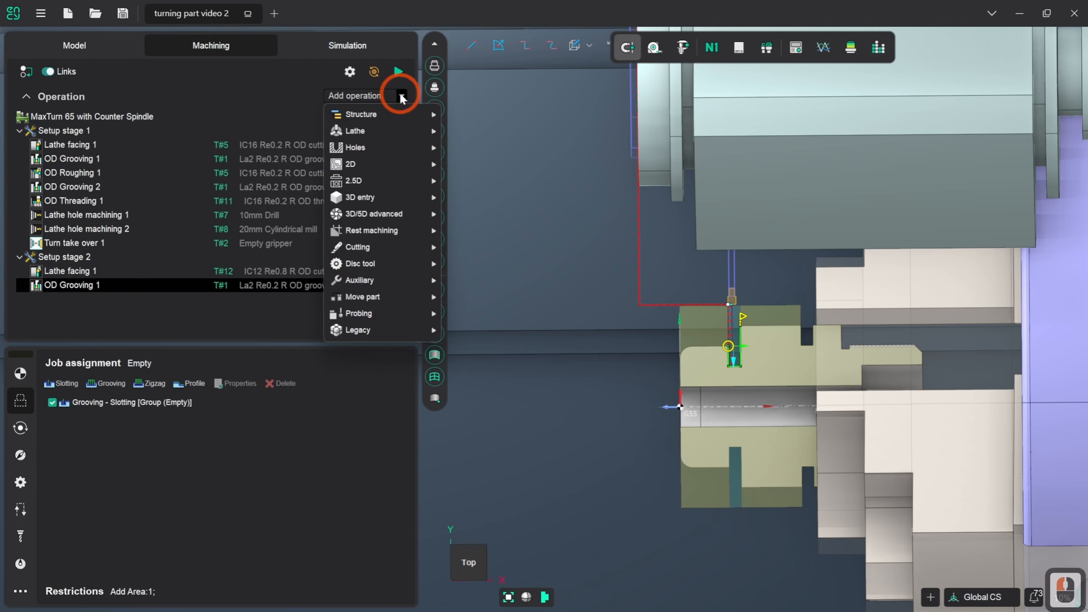
{"action": "mouse_move", "coordinate": [383, 130]}
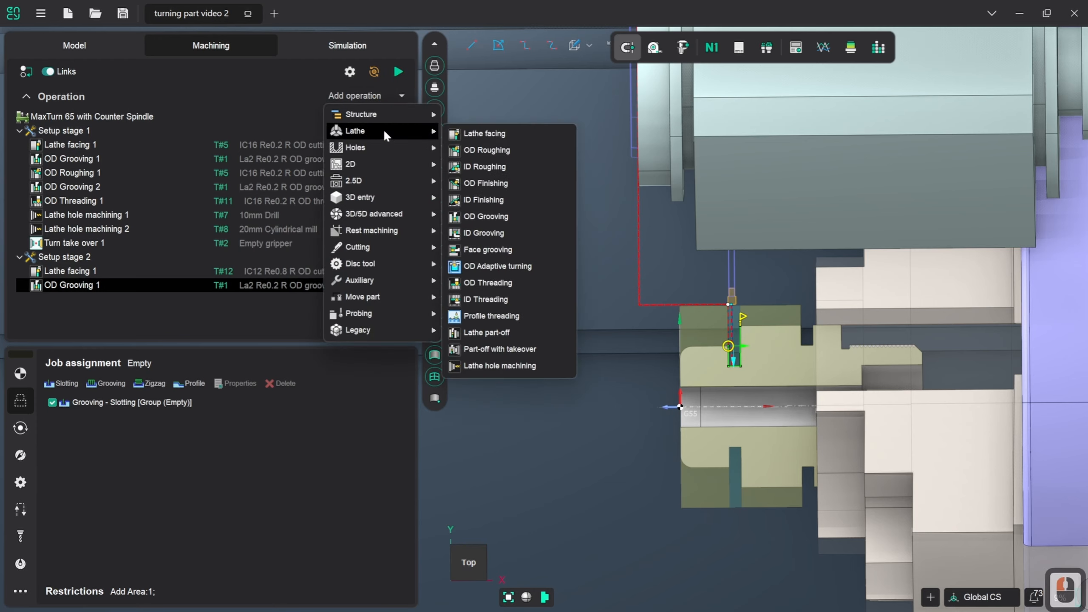
{"action": "left_click", "coordinate": [524, 152]}
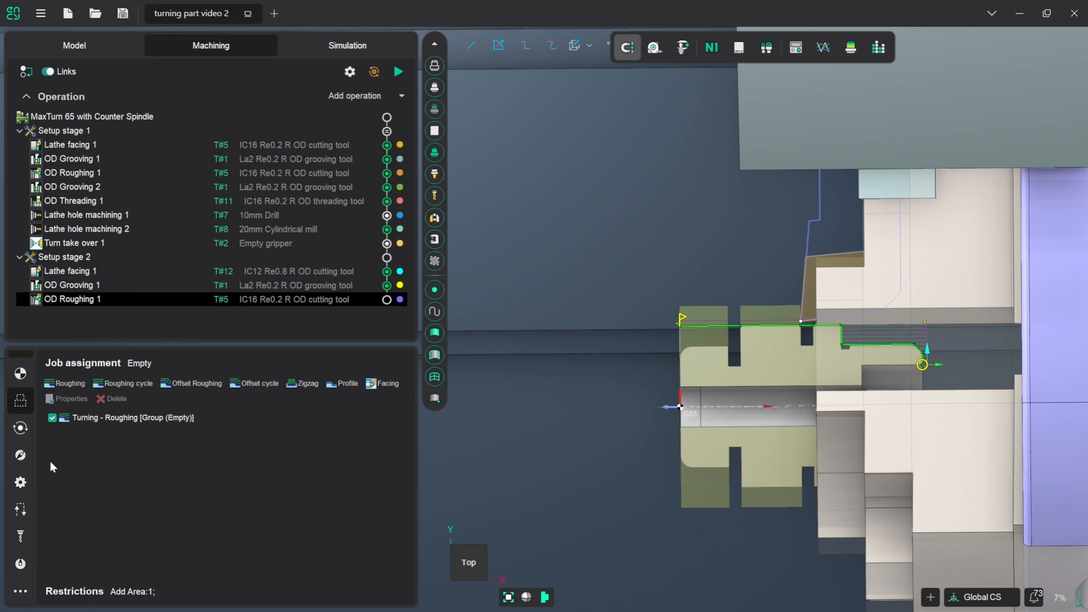
{"action": "left_click", "coordinate": [20, 536]}
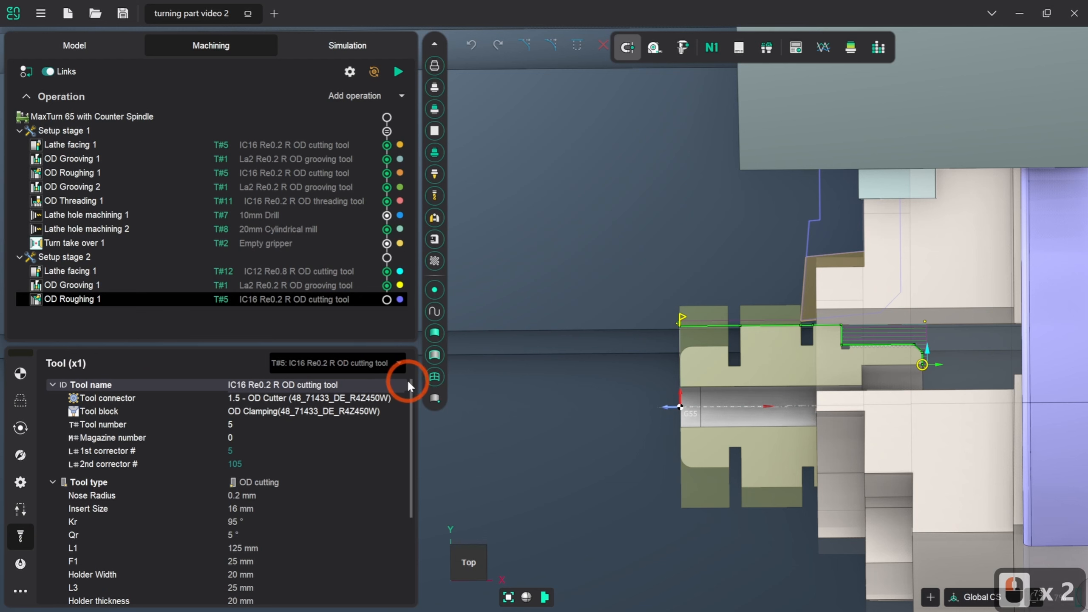
{"action": "left_click", "coordinate": [412, 373]}
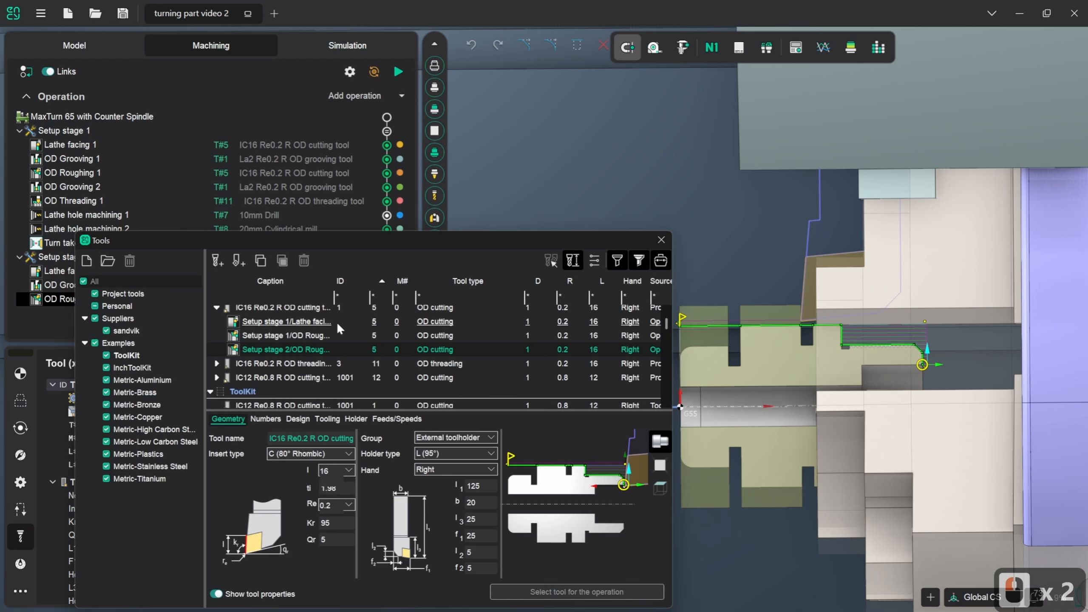
{"action": "left_click", "coordinate": [324, 377]}
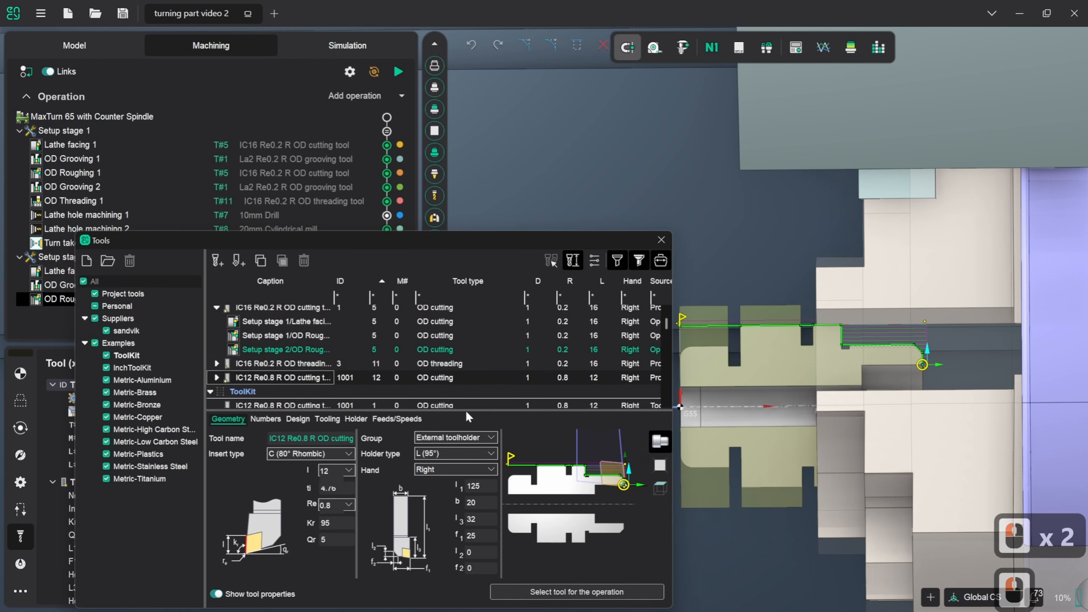
{"action": "left_click", "coordinate": [564, 590]}
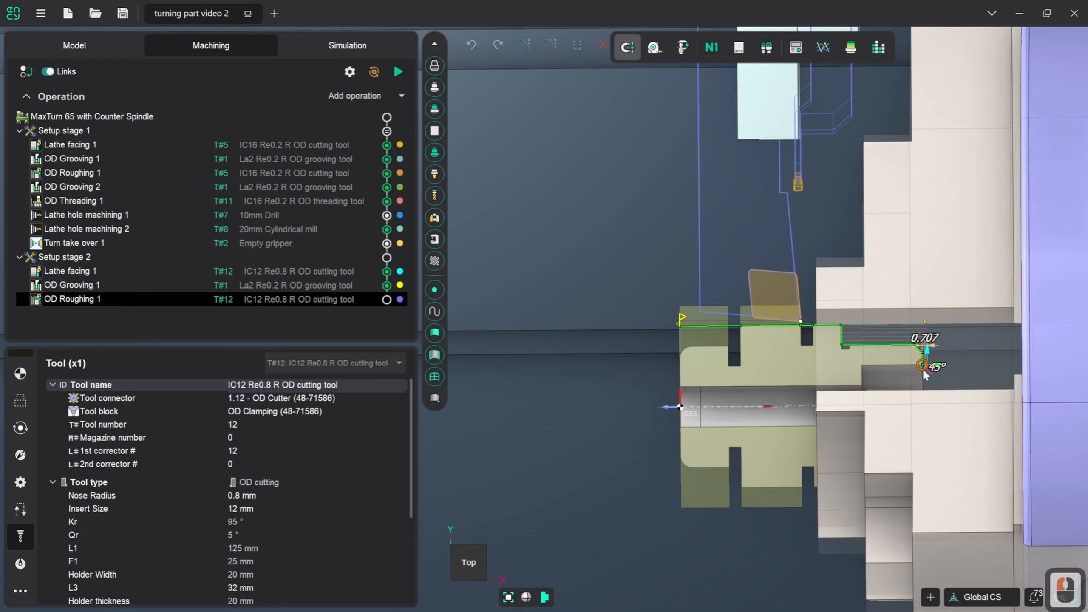
Limit the roughing contour to run between the rounded free end and the far edge of the large diameter, and reverse its direction
{"action": "left_click", "coordinate": [881, 353]}
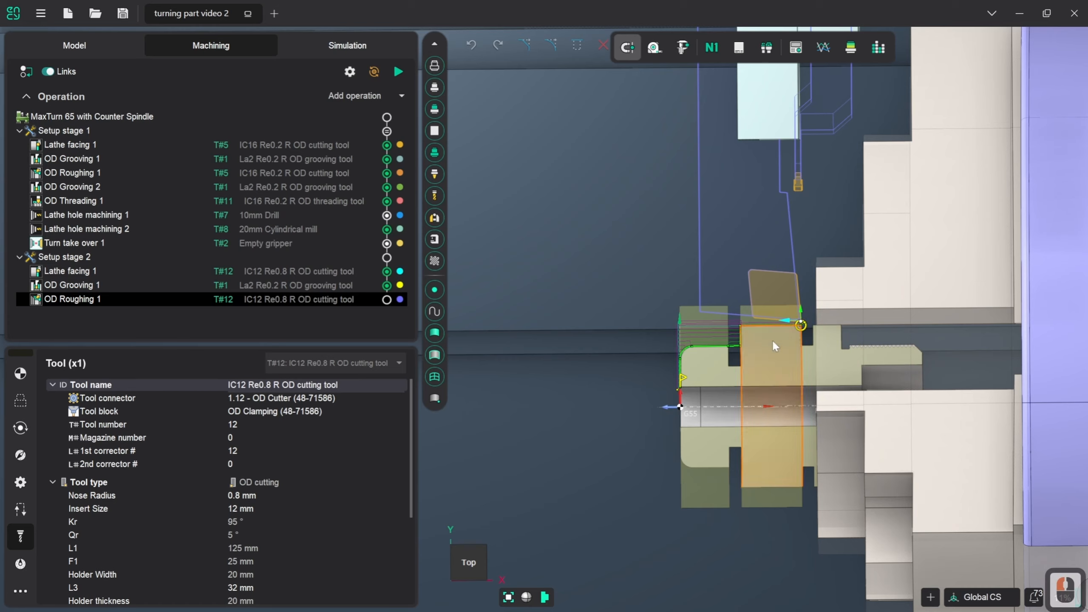
{"action": "scroll", "coordinate": [685, 378], "scroll_direction": "up", "scroll_amount": 2}
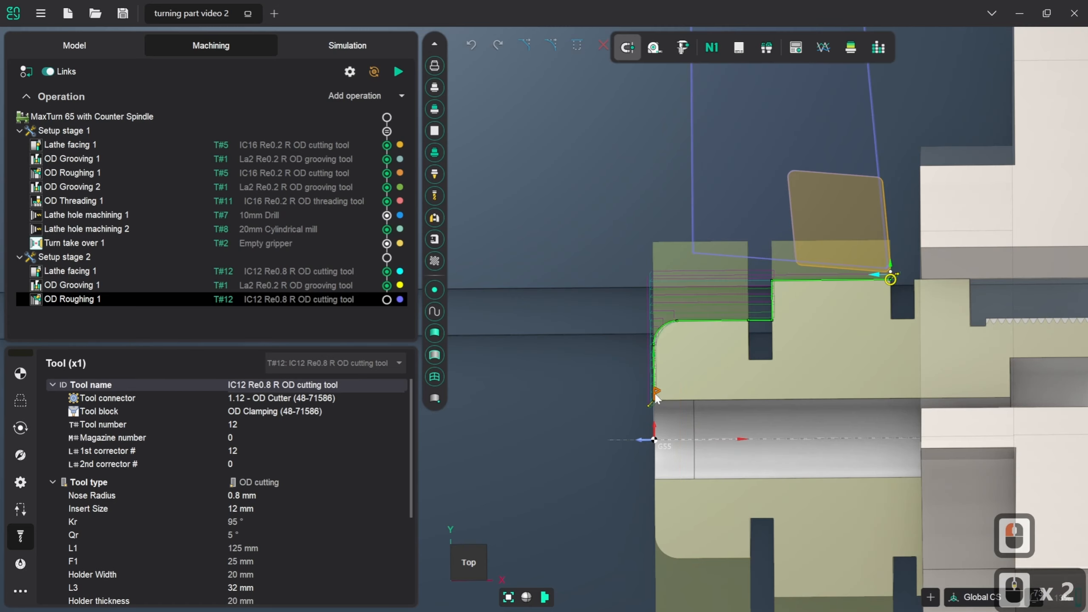
{"action": "left_click", "coordinate": [647, 349]}
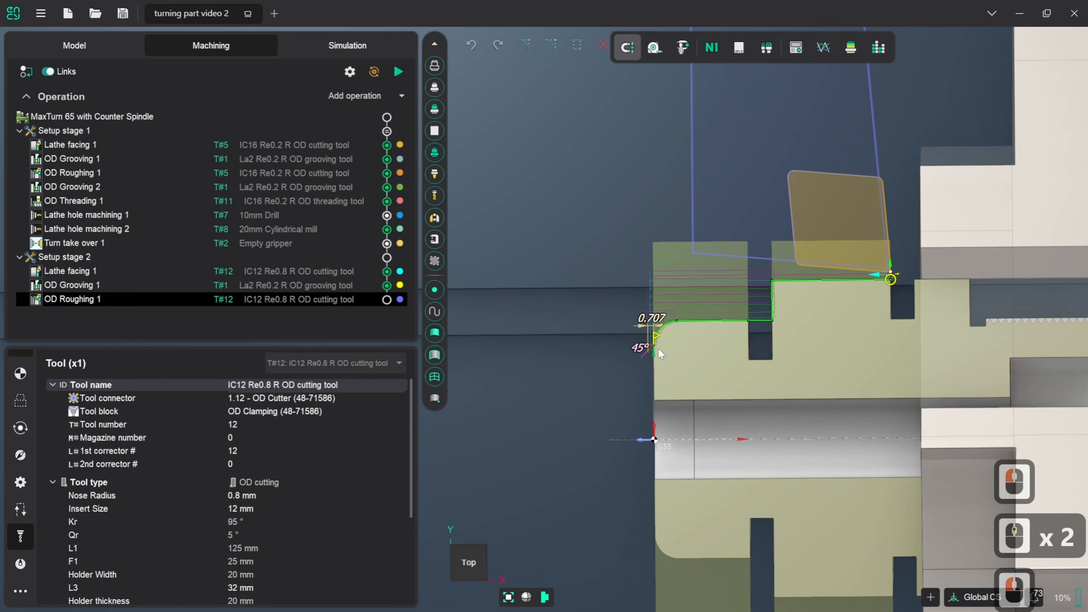
{"action": "left_click", "coordinate": [872, 277]}
{"action": "scroll", "coordinate": [934, 392], "scroll_direction": "down", "scroll_amount": 2}
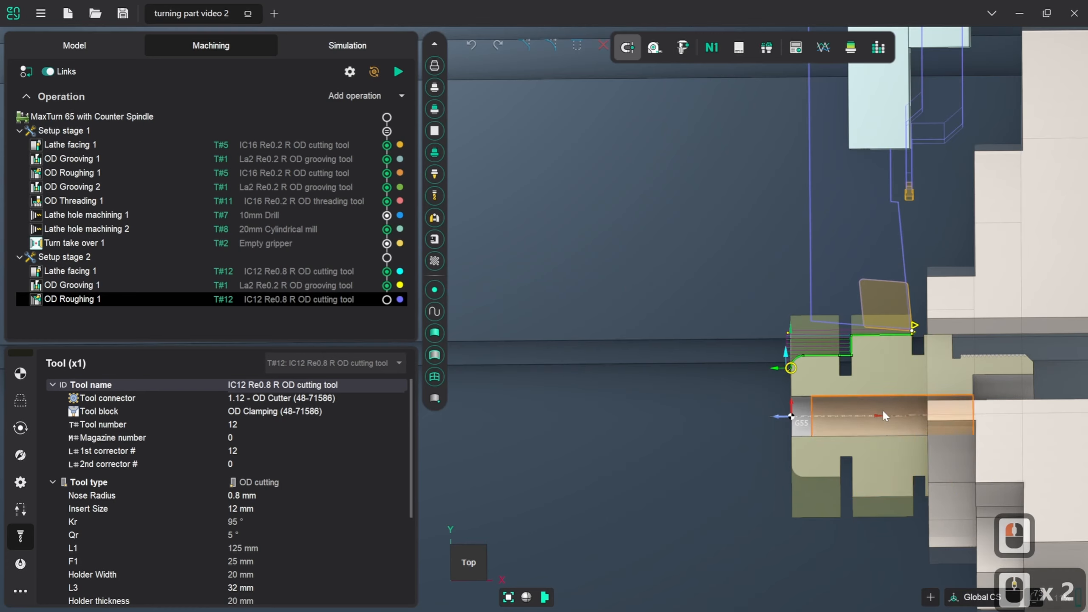
{"action": "scroll", "coordinate": [845, 288], "scroll_direction": "up", "scroll_amount": 2}
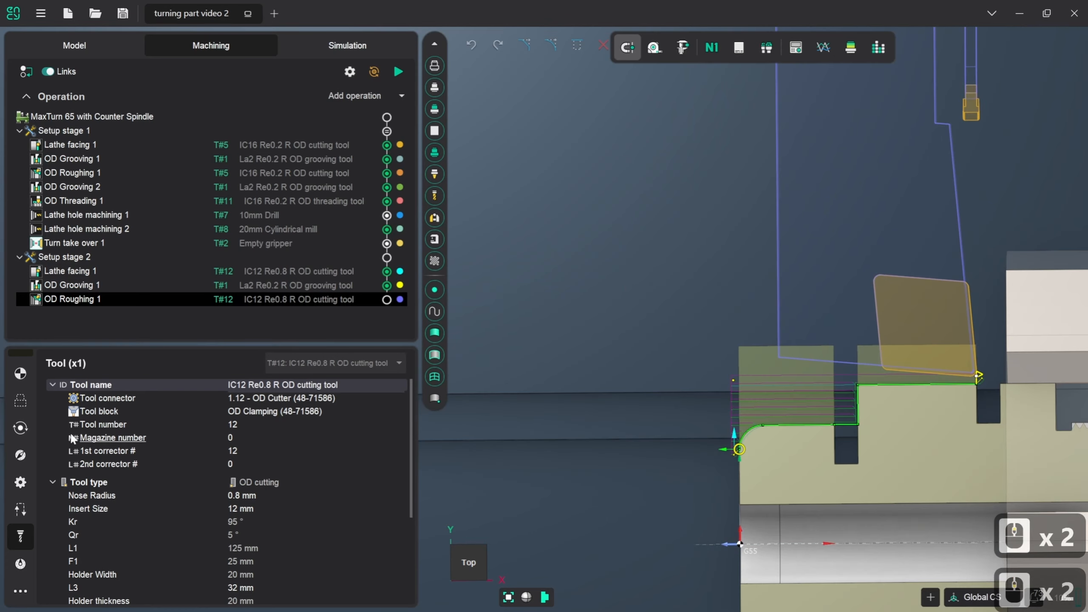
Enable the workpiece check in the cycle parameters of Setup stage 2's OD Roughing 1 and calculate its toolpath
{"action": "left_click", "coordinate": [21, 428]}
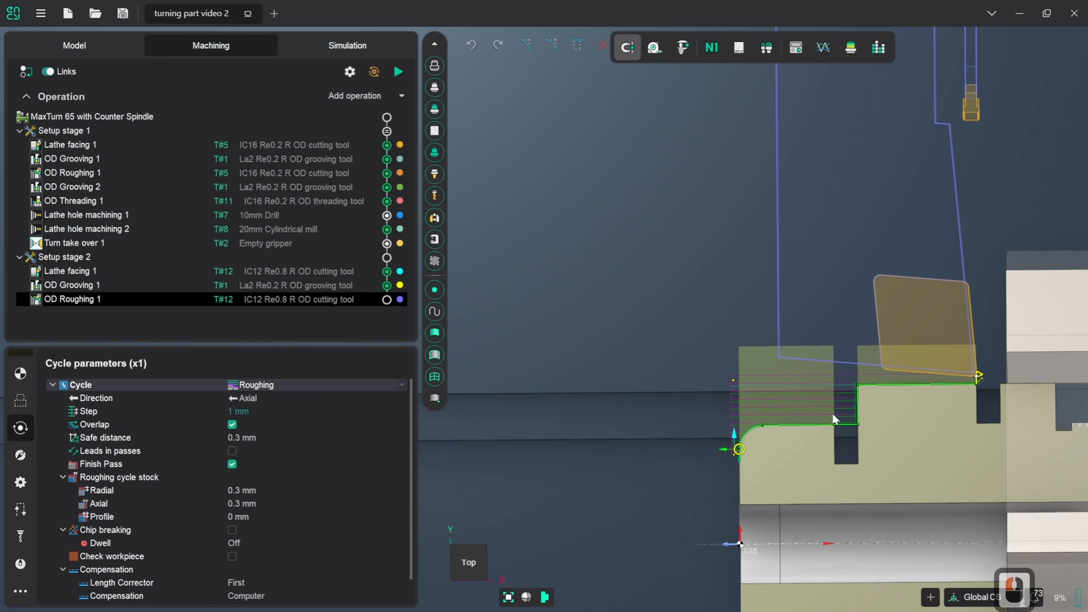
{"action": "left_click", "coordinate": [232, 556]}
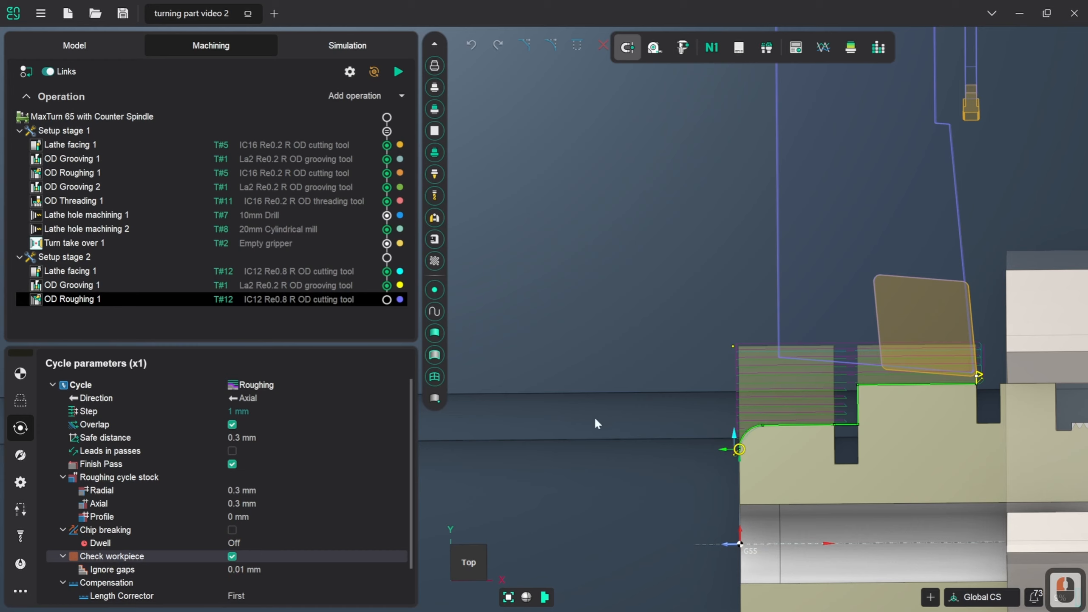
{"action": "left_click", "coordinate": [398, 70]}
Simulate OD Roughing 1 of Setup stage 2 and inspect the turned contour
{"action": "left_click", "coordinate": [349, 47]}
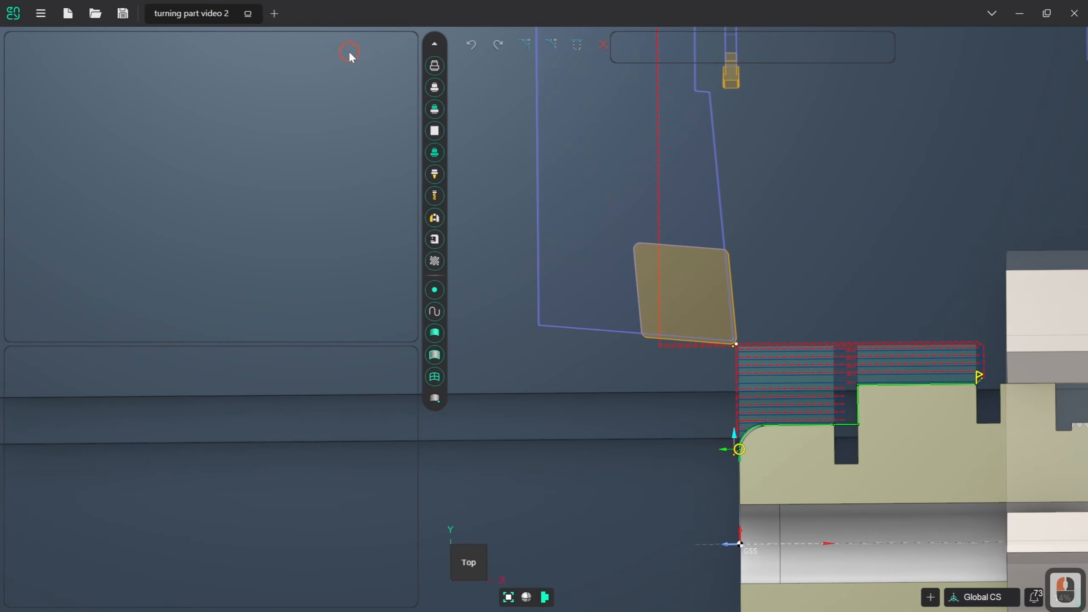
{"action": "left_click", "coordinate": [445, 88]}
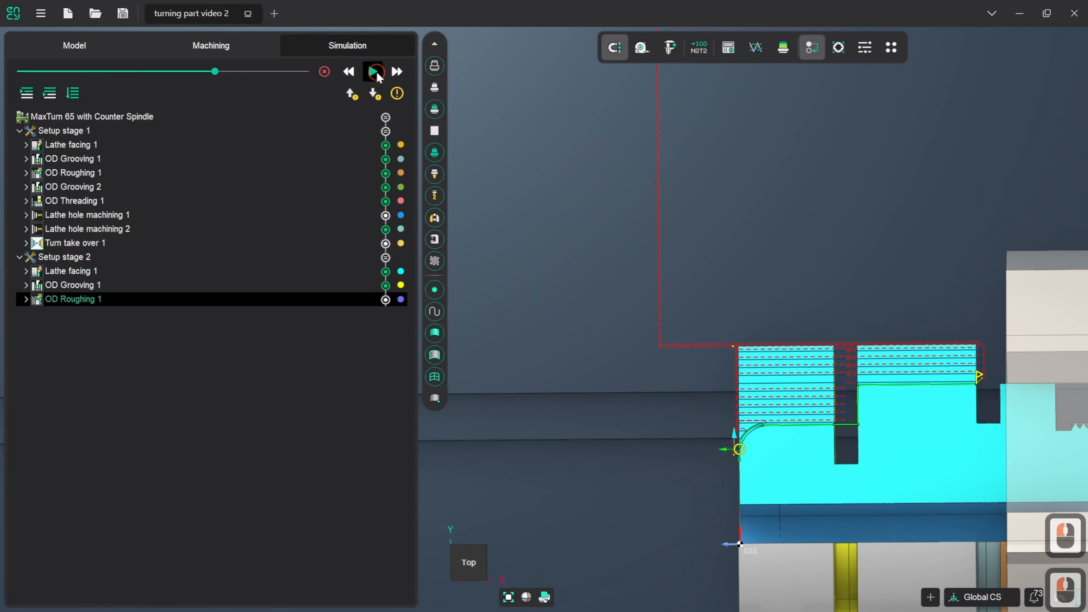
{"action": "left_click", "coordinate": [373, 71]}
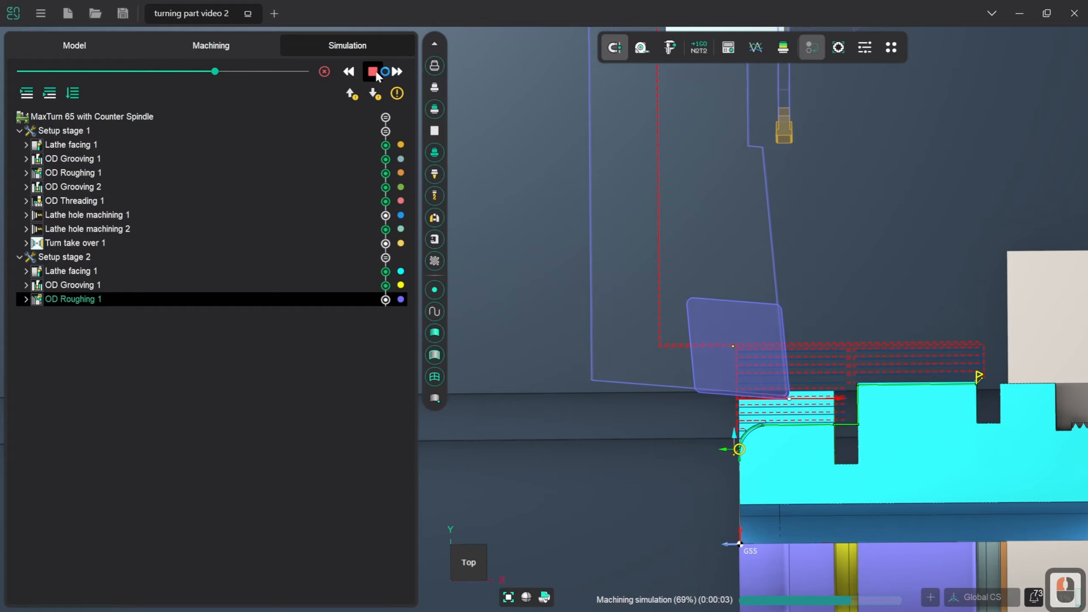
{"action": "left_click", "coordinate": [372, 71]}
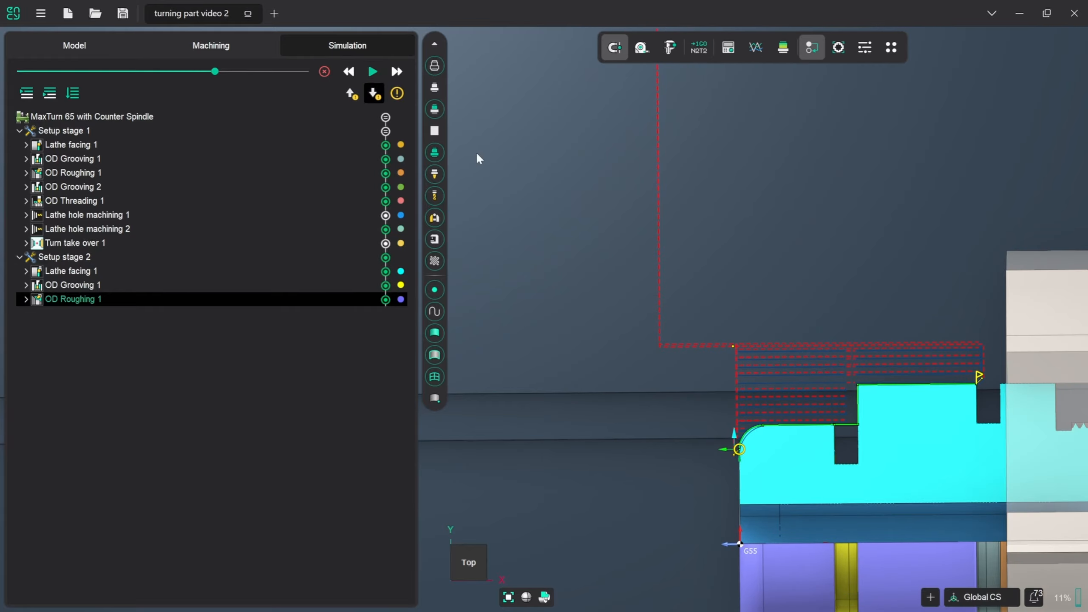
{"action": "scroll", "coordinate": [620, 218], "scroll_direction": "down", "scroll_amount": 3}
{"action": "scroll", "coordinate": [659, 303], "scroll_direction": "up", "scroll_amount": 2}
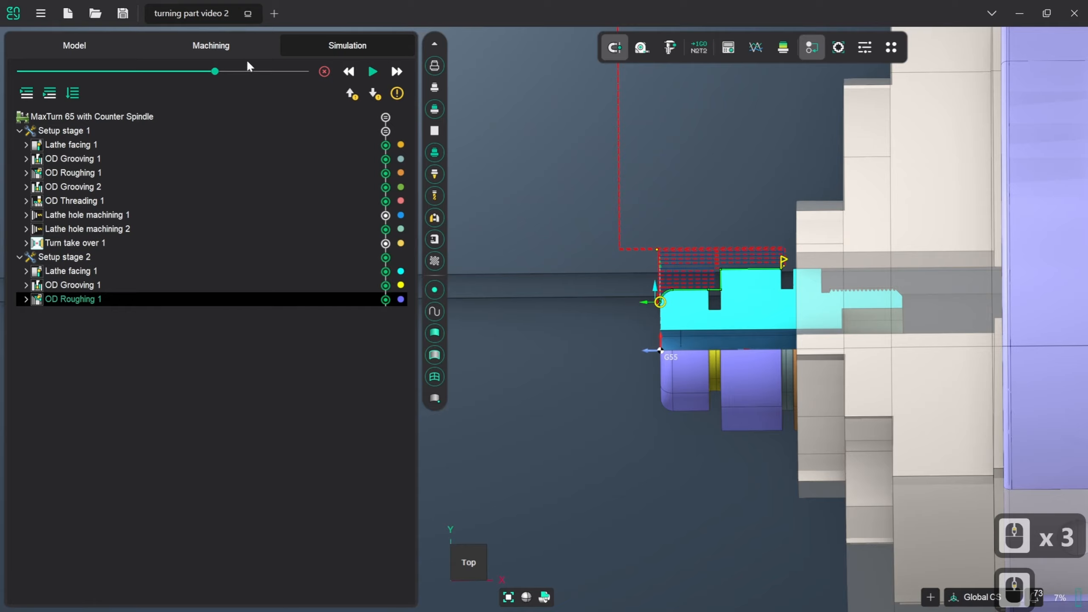
Select the whole MaxTurn 65 with Counter Spindle project and reset its simulated workpiece
{"action": "left_click", "coordinate": [199, 112]}
{"action": "scroll", "coordinate": [670, 236], "scroll_direction": "up", "scroll_amount": 3}
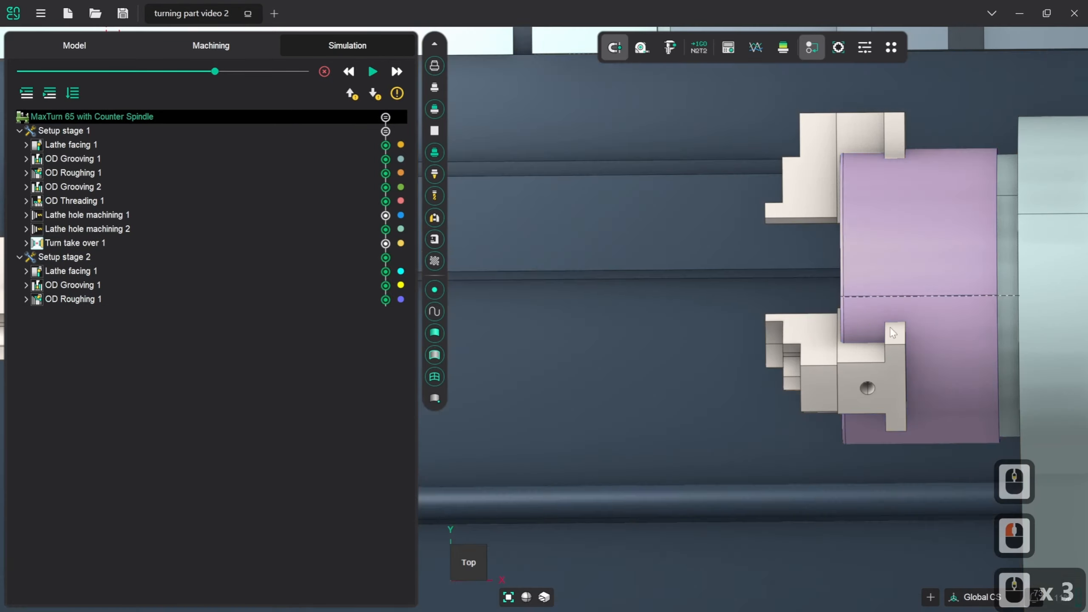
{"action": "scroll", "coordinate": [890, 327], "scroll_direction": "down", "scroll_amount": 6}
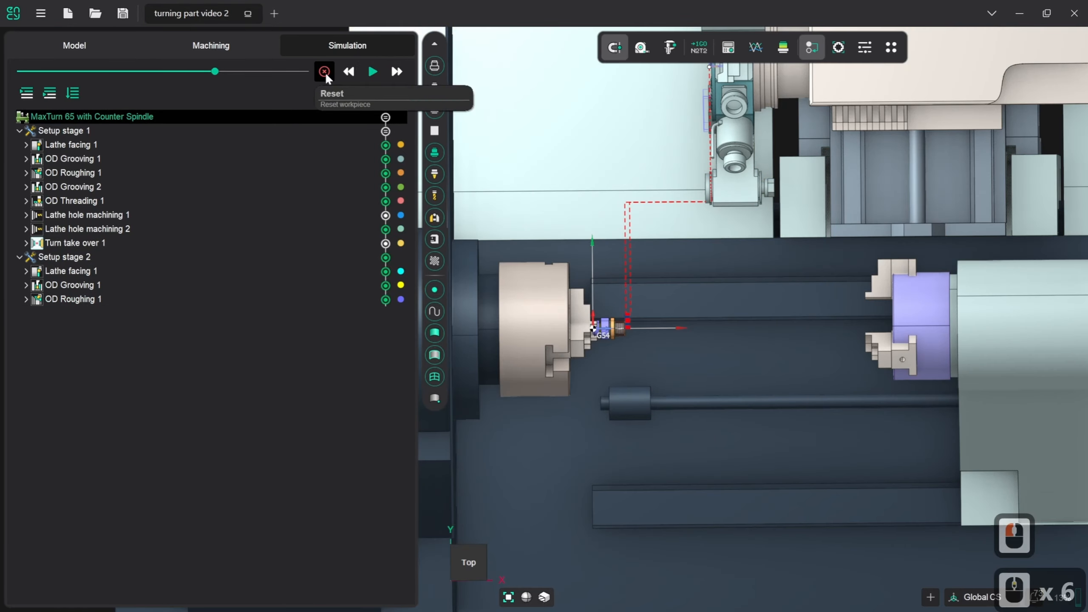
{"action": "left_click", "coordinate": [325, 72]}
Calculate the operations of the whole project and run the full machining simulation from the start
{"action": "left_click", "coordinate": [199, 45]}
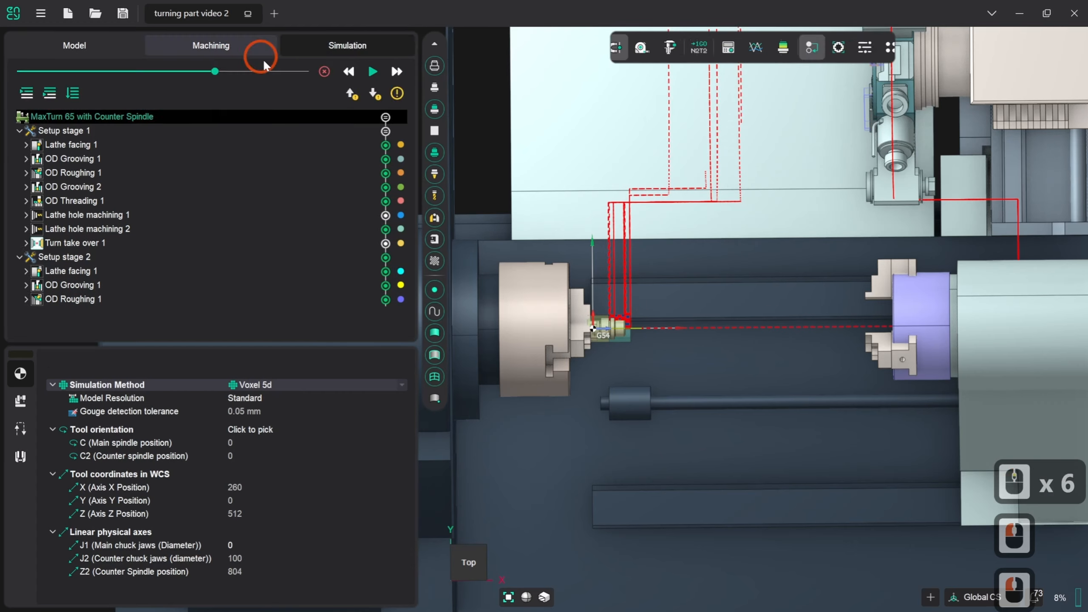
{"action": "left_click", "coordinate": [398, 71]}
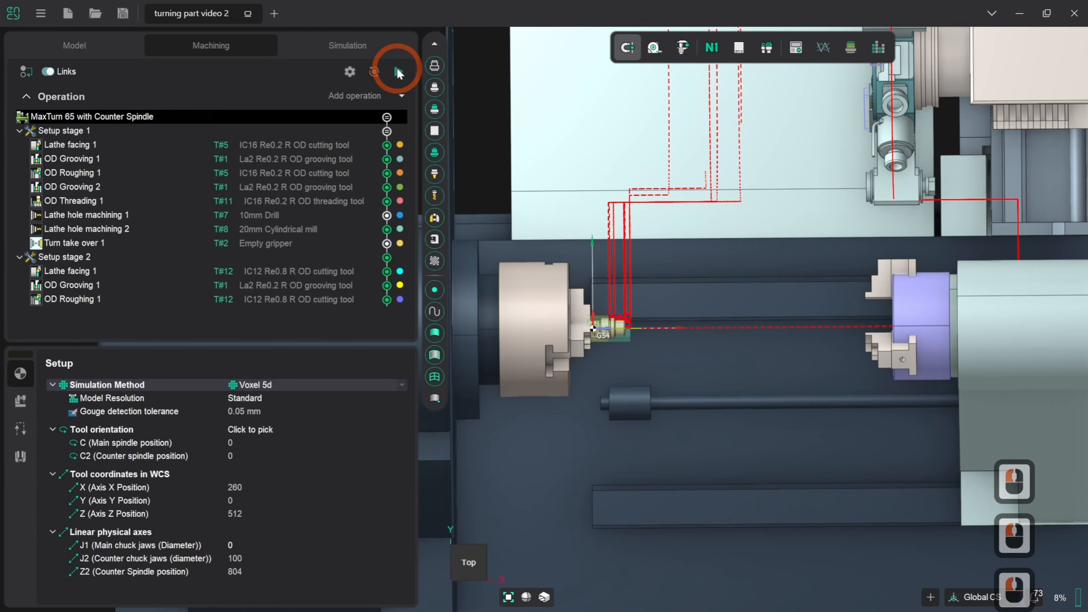
{"action": "left_click", "coordinate": [326, 45]}
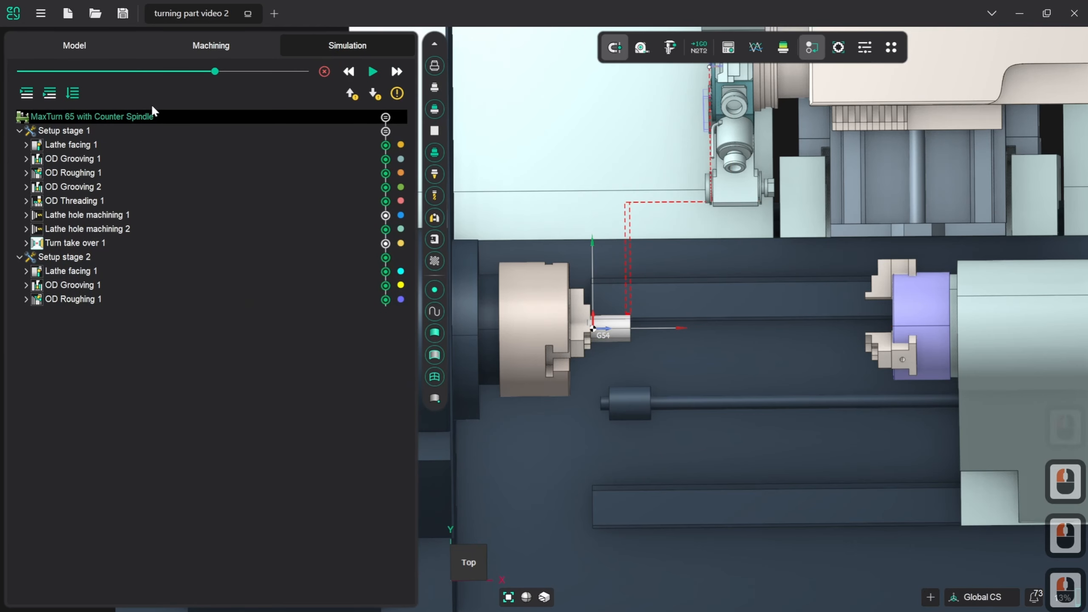
{"action": "left_click", "coordinate": [373, 71]}
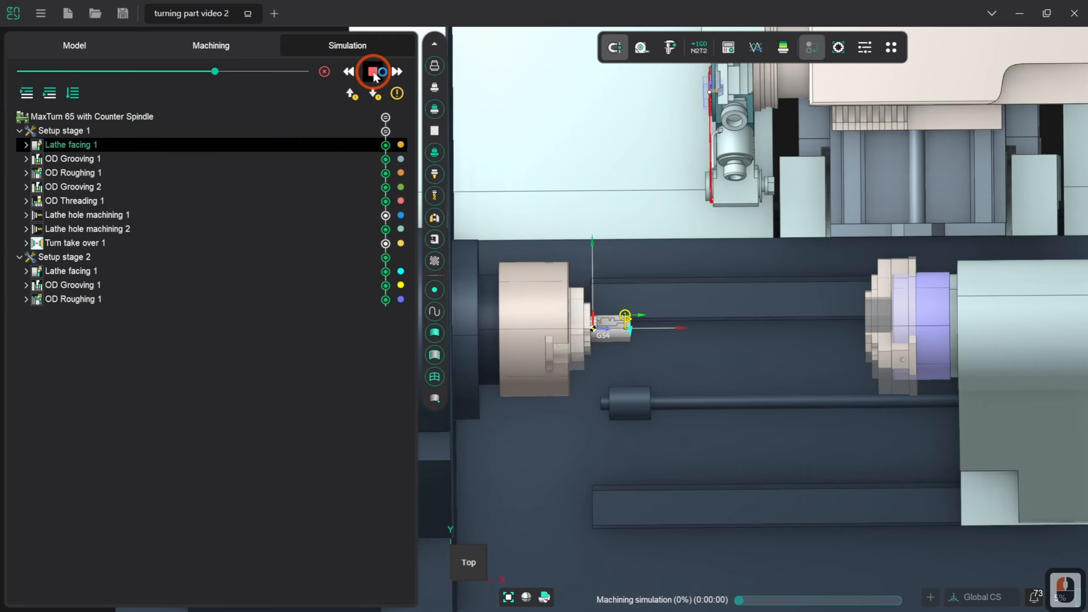